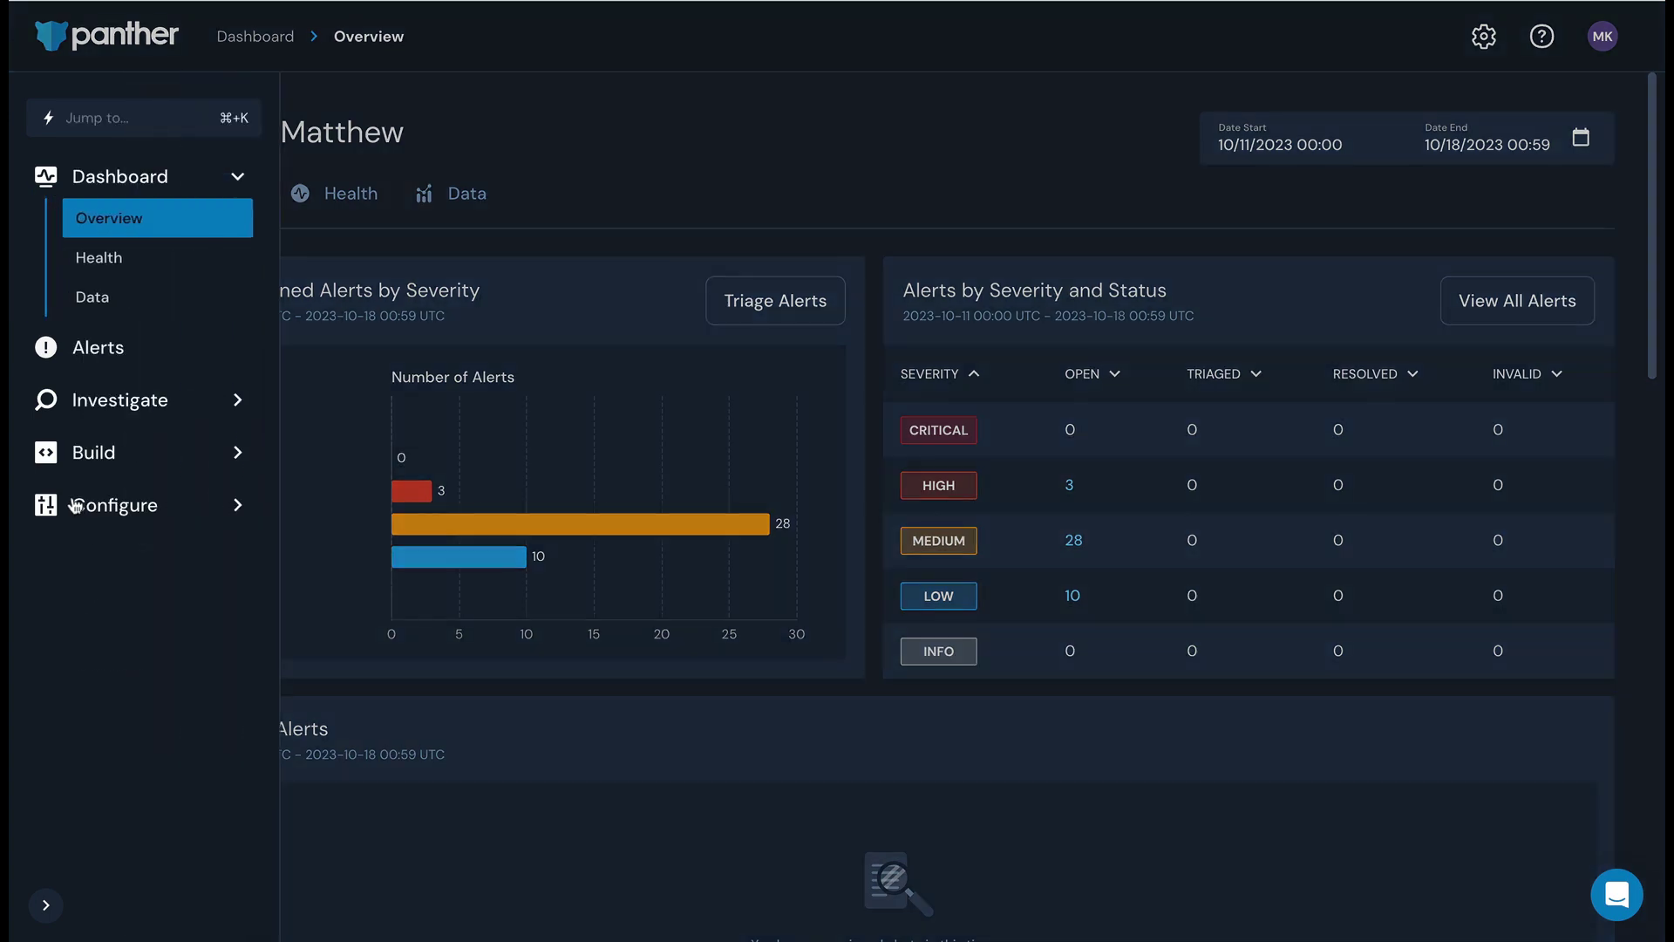
- Find the Notion source in the new log source catalog and view its available detections
left_click(79, 504)
left_click(200, 543)
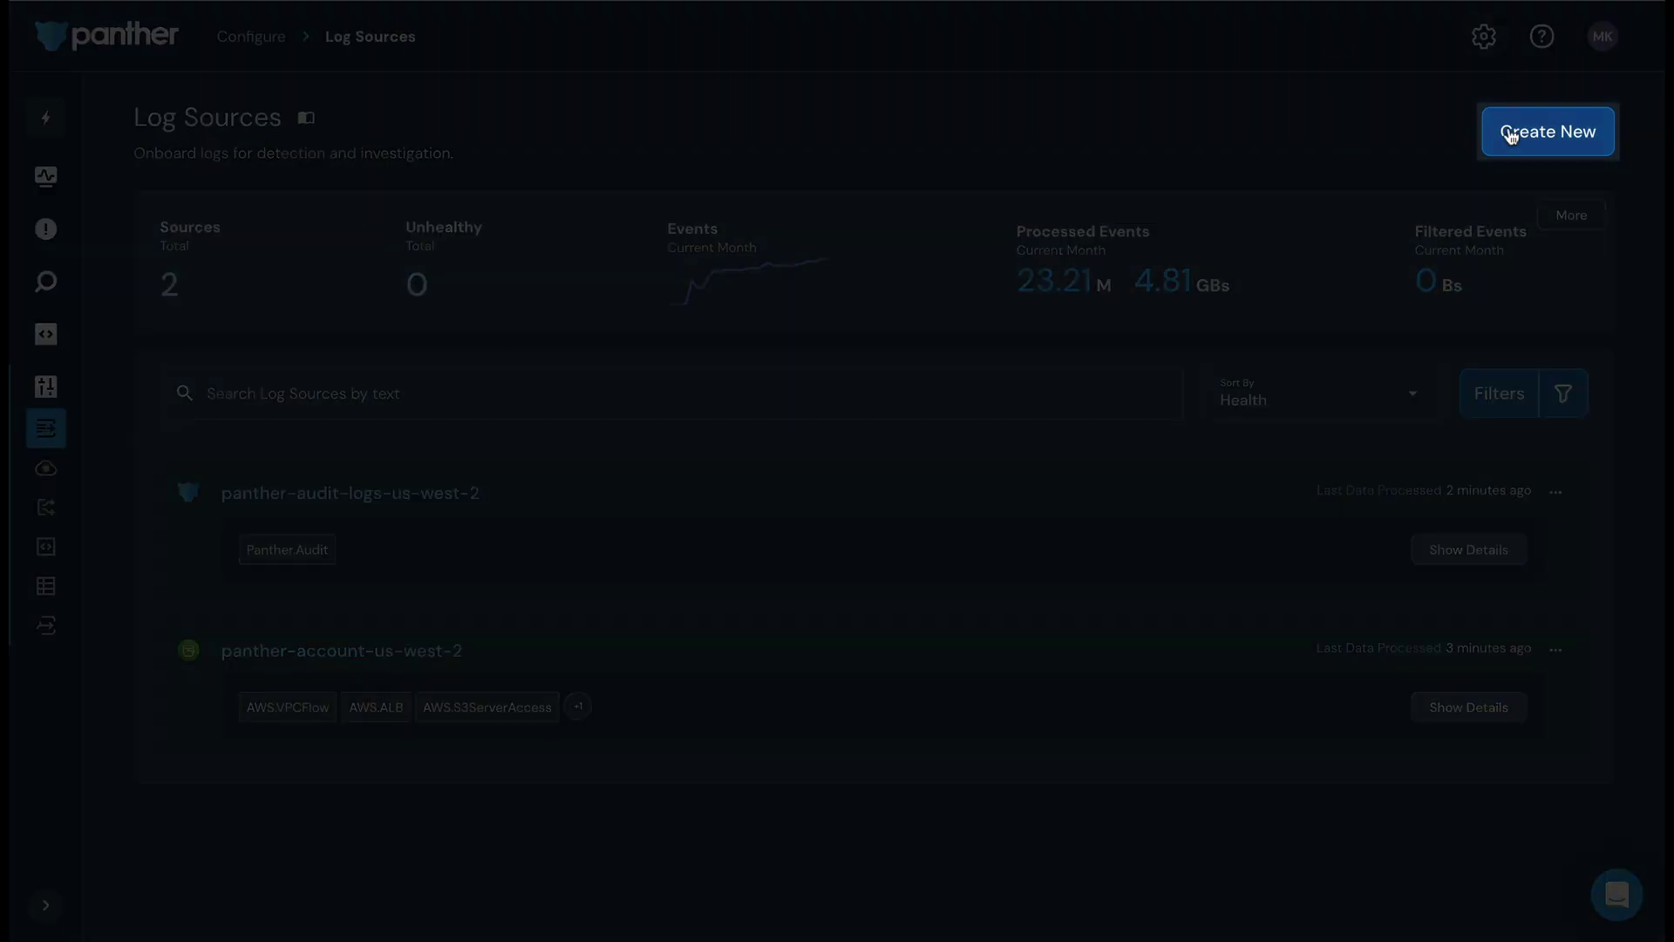
left_click(1505, 133)
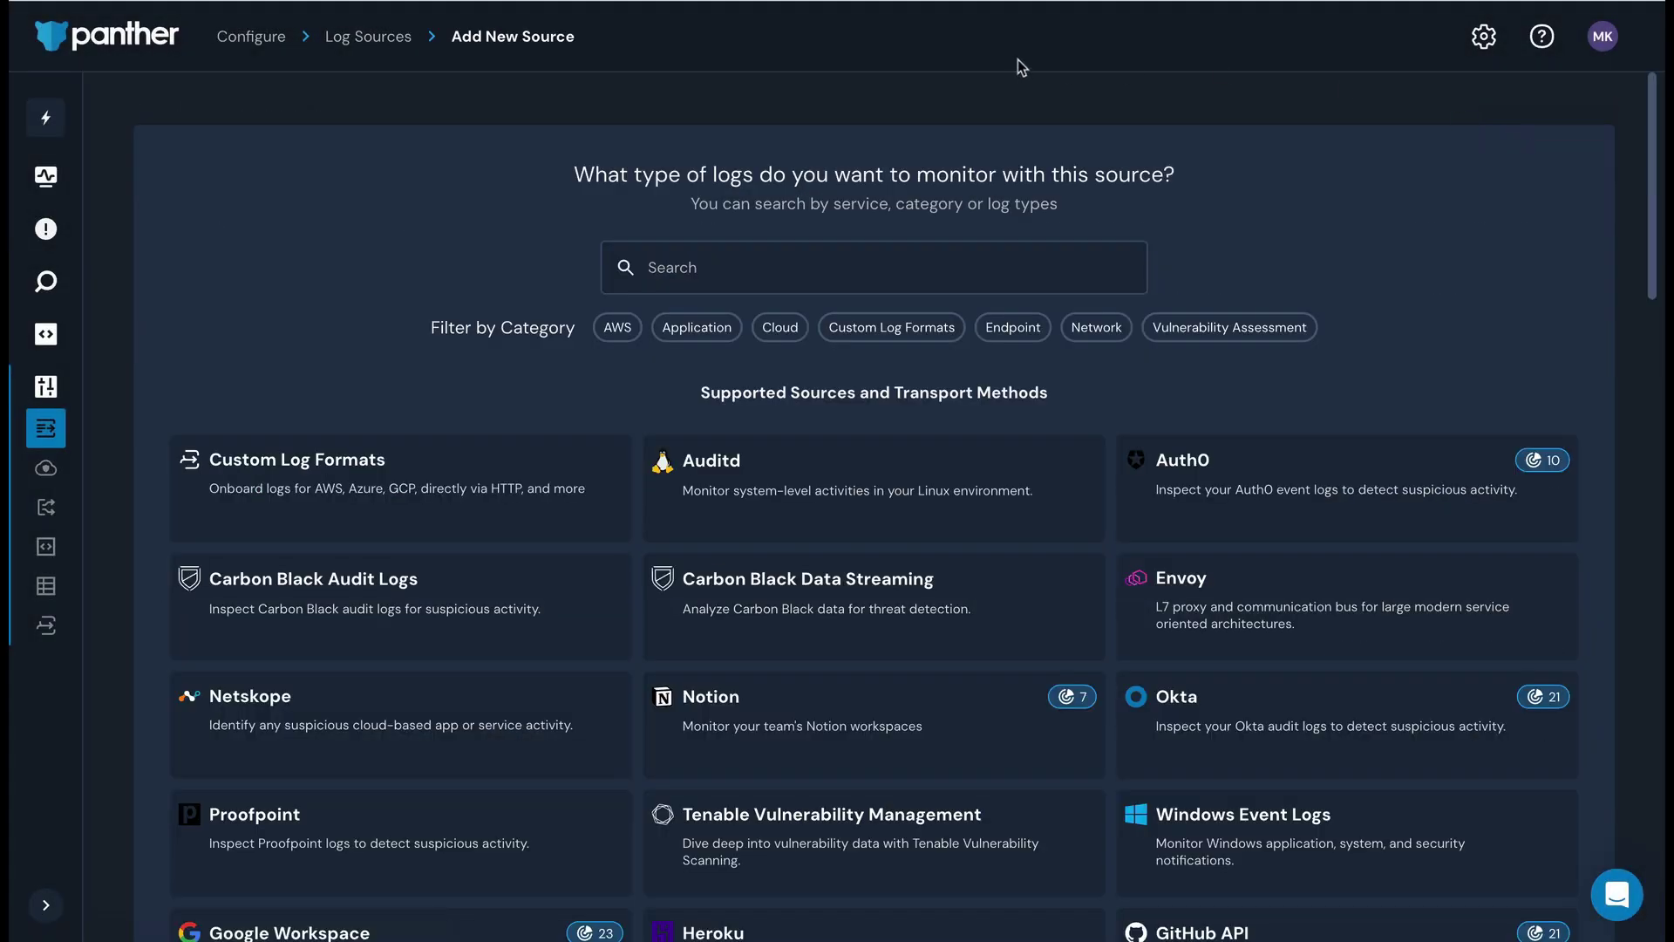
left_click(829, 270)
type("notio")
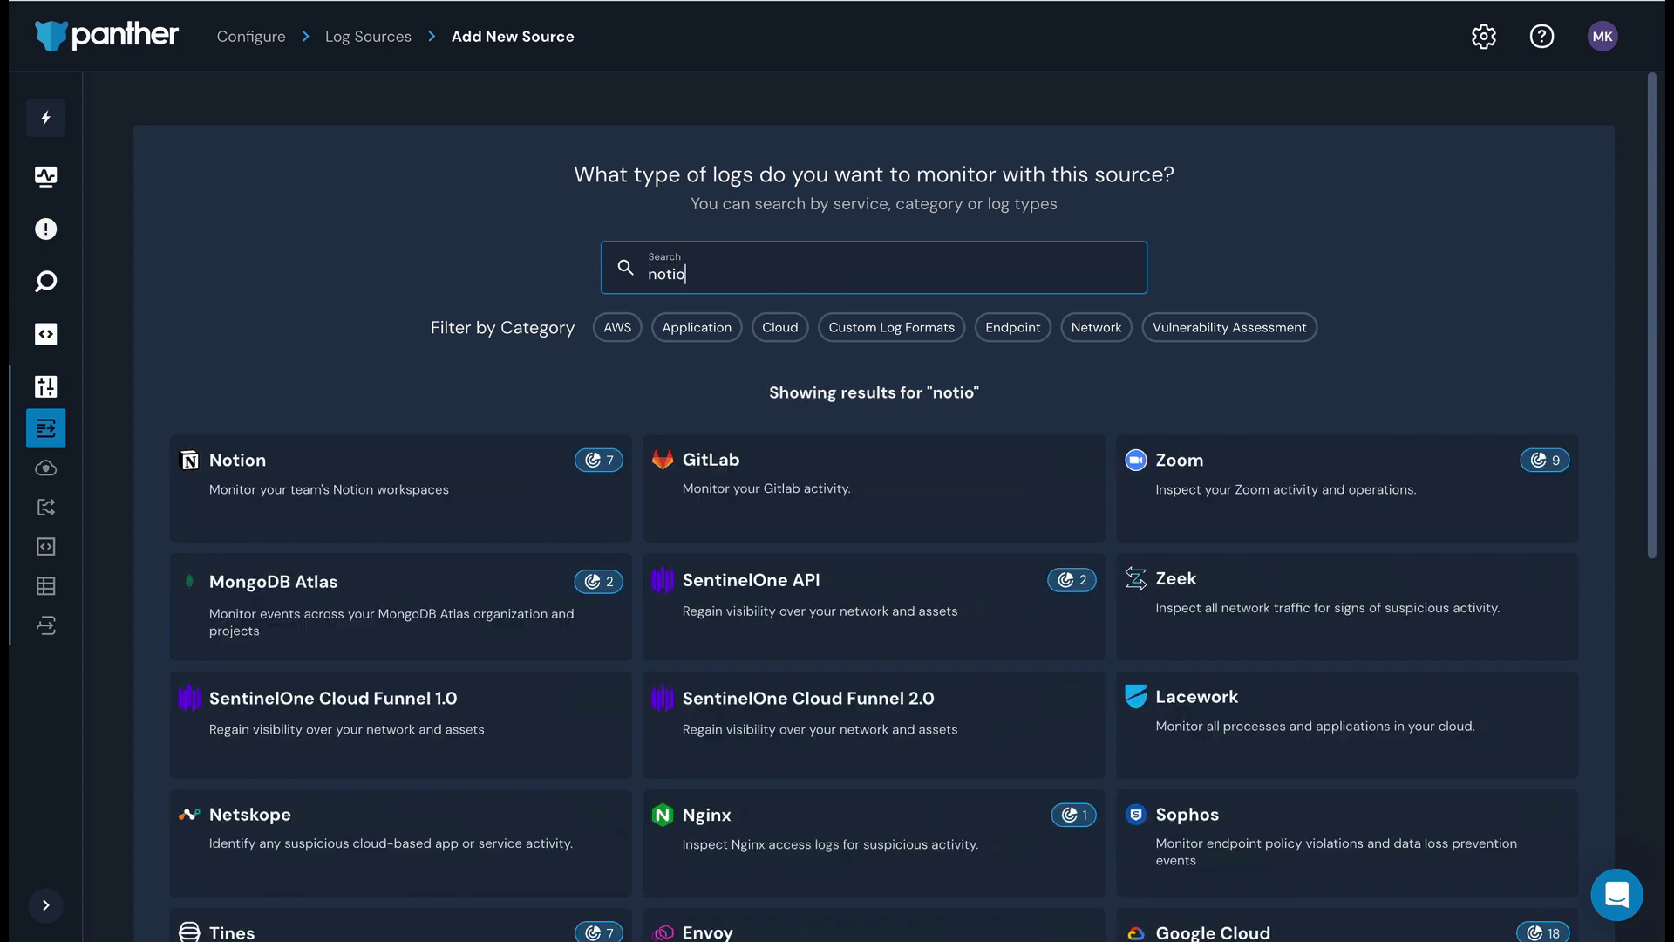
type("n")
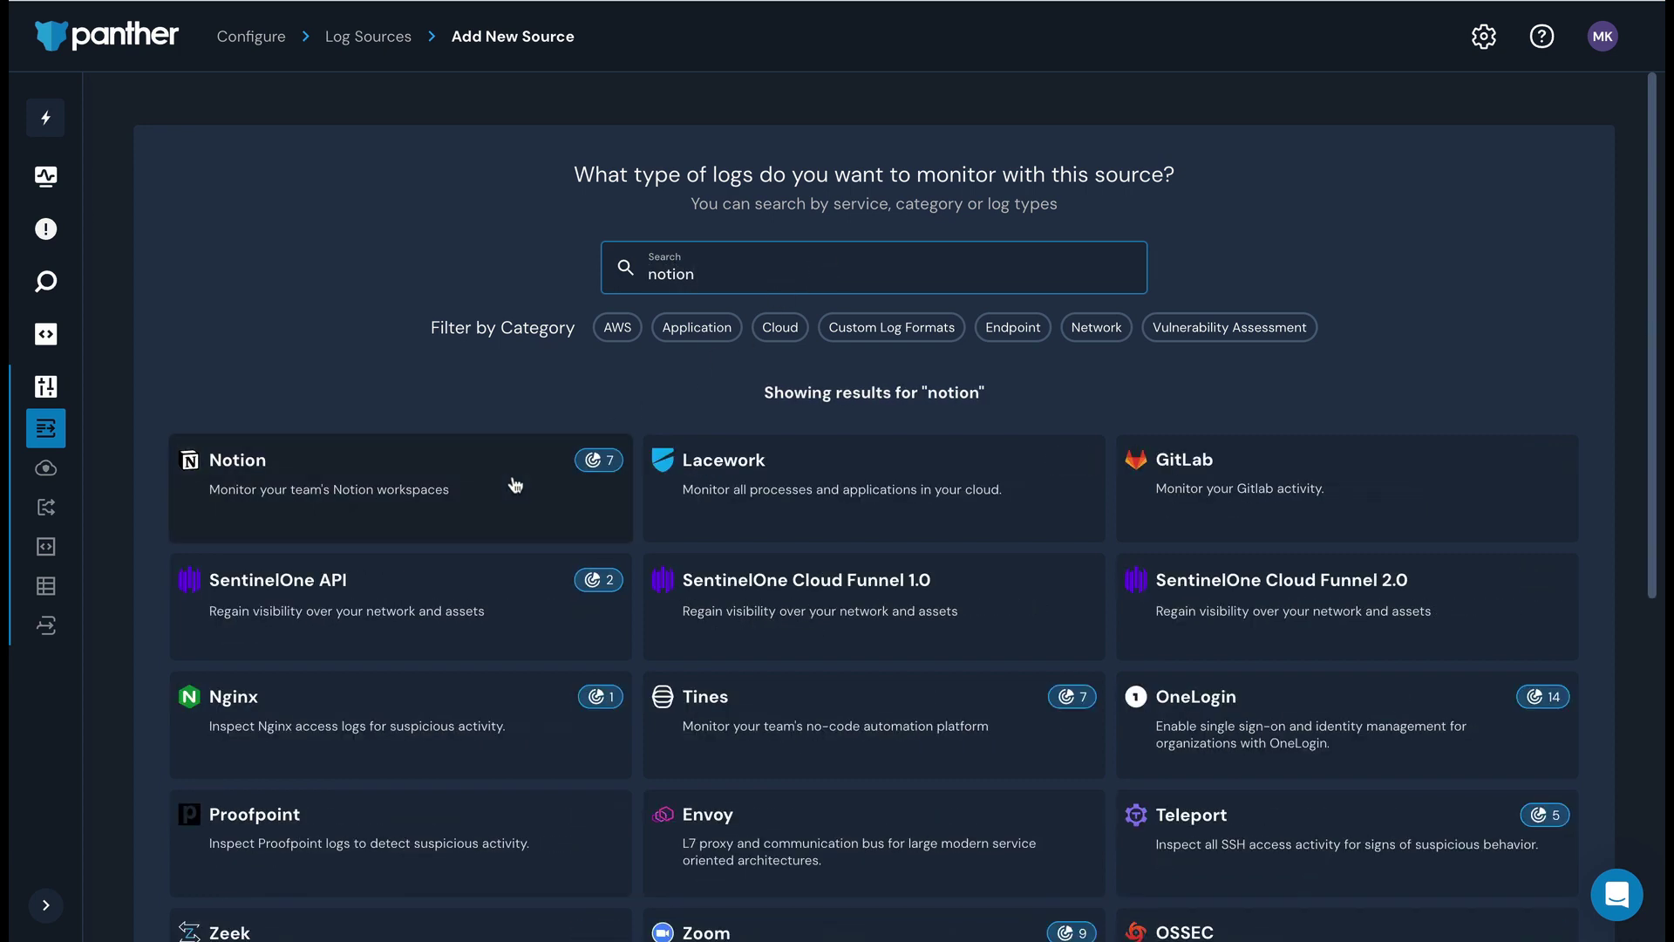
left_click(511, 480)
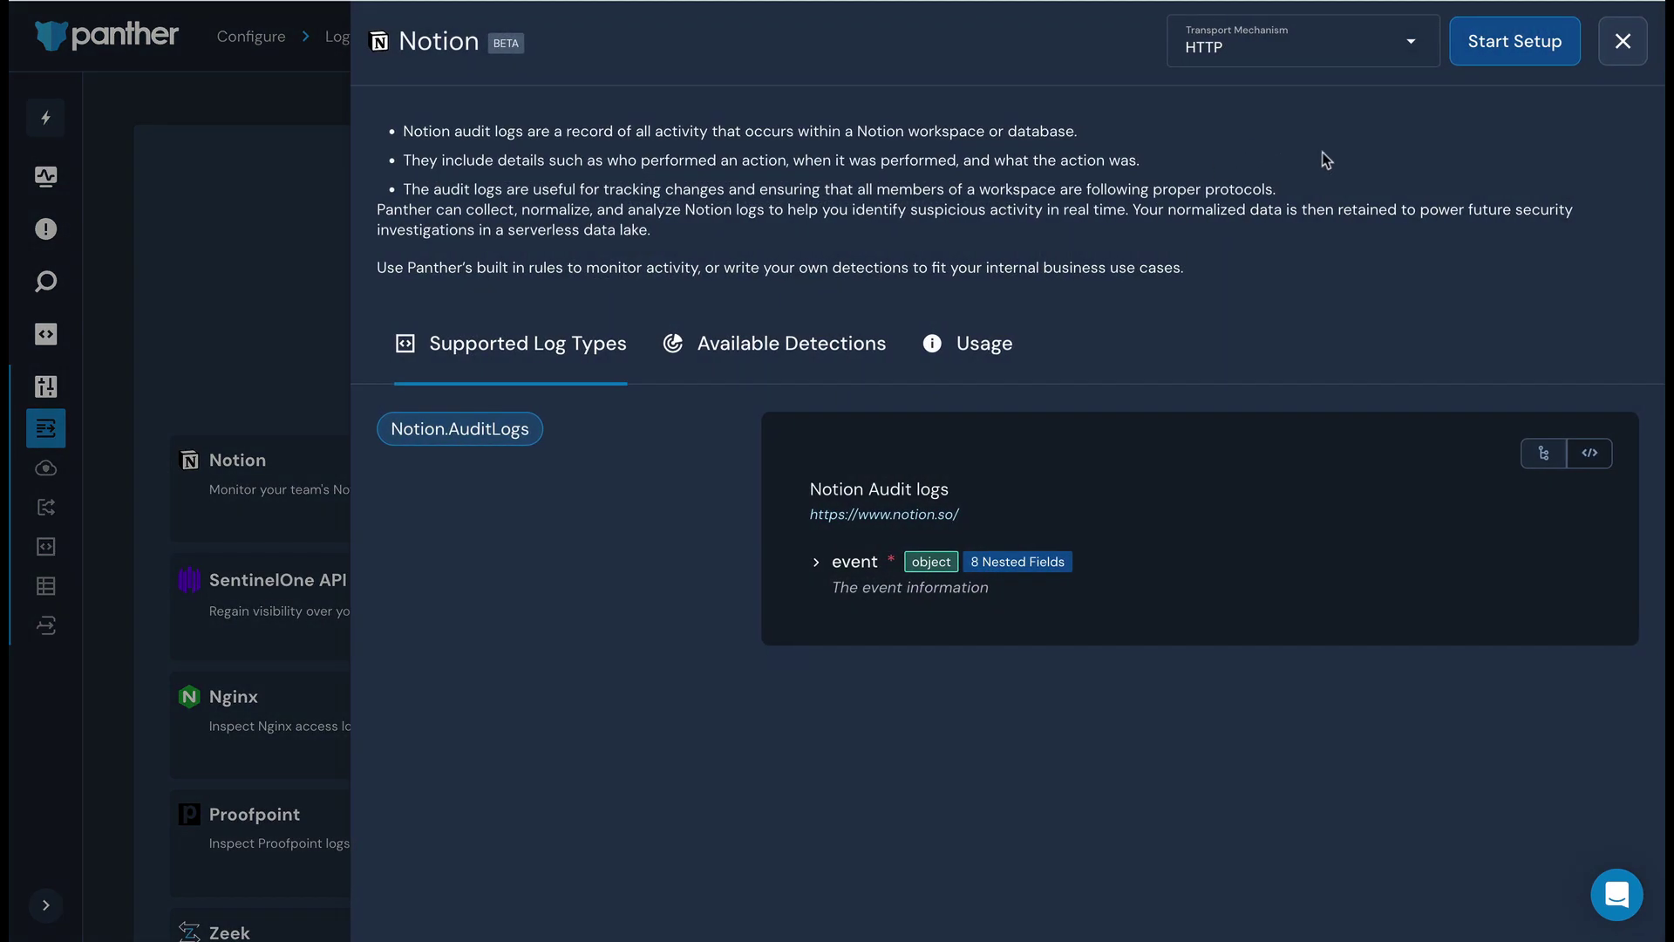
left_click(863, 343)
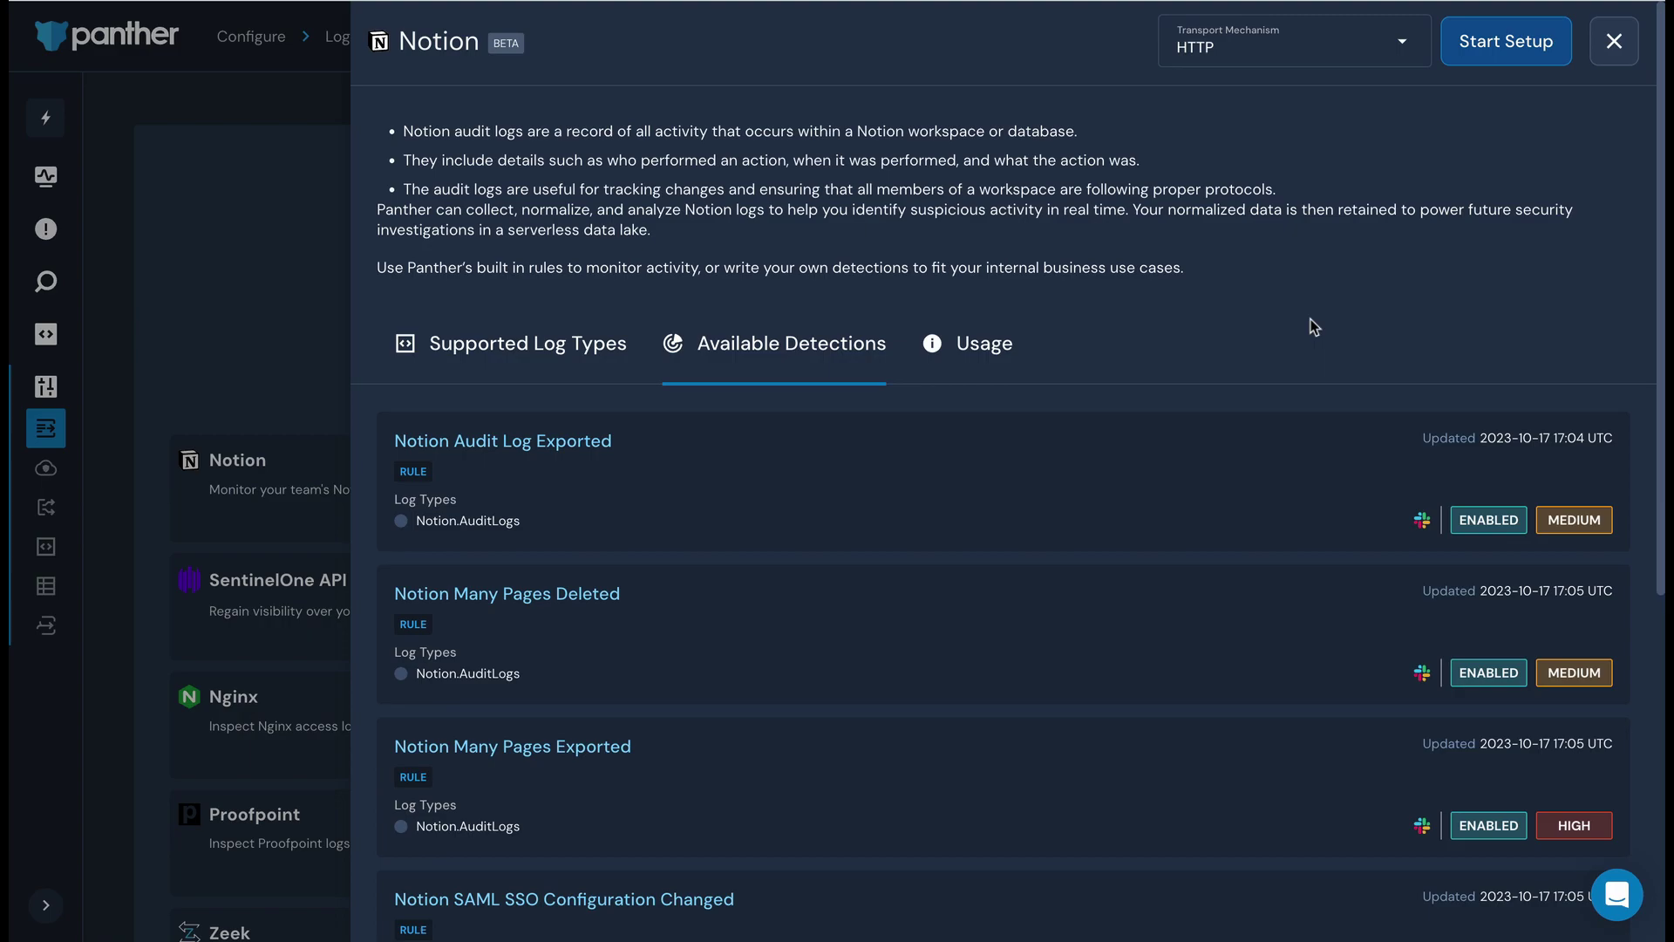
- Name the Notion HTTP source 'Notion Logs', enter and copy an HMAC secret key, and submit
left_click(1494, 45)
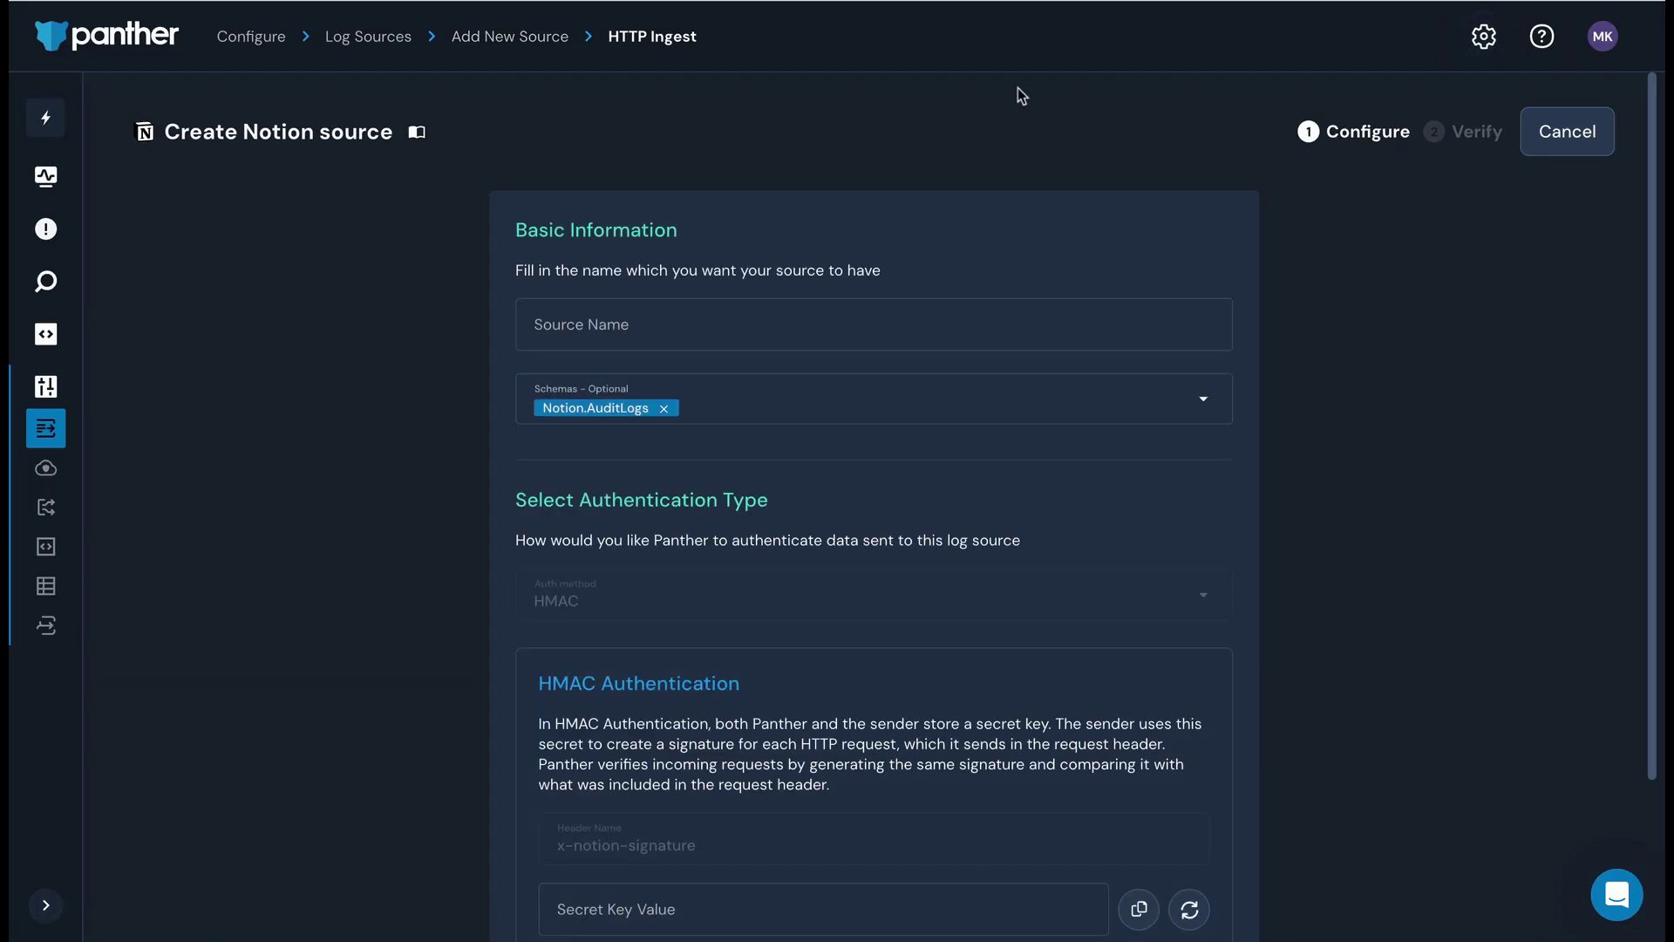
left_click(721, 331)
type("Notion Logs")
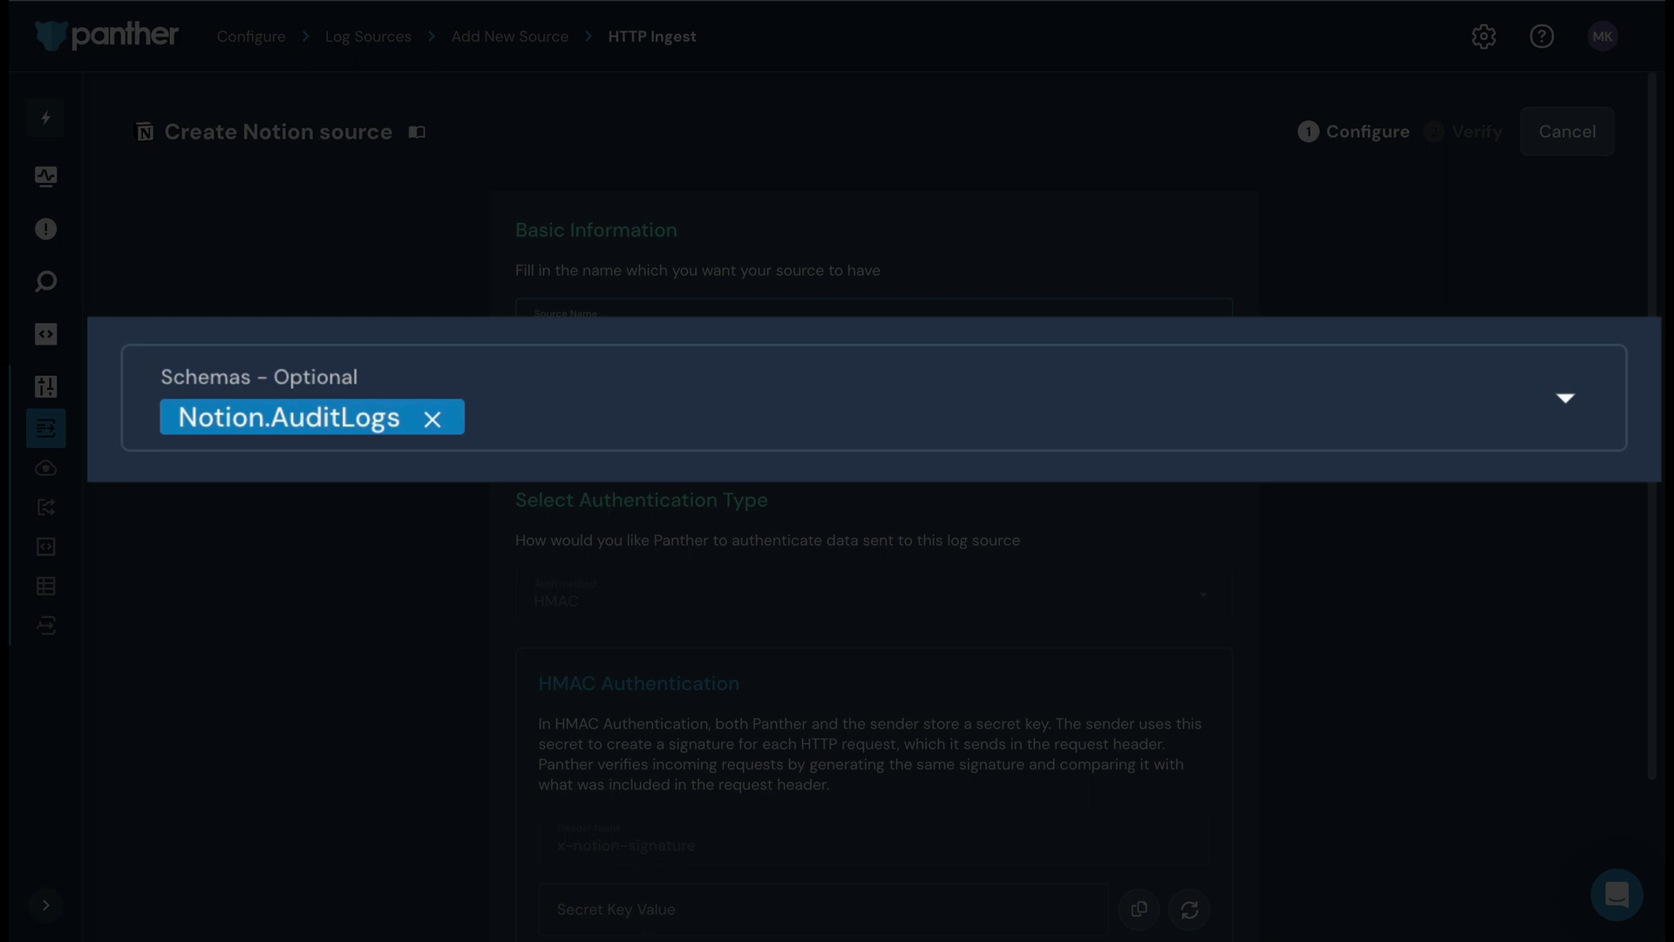
scroll(1432, 597, "down", 2)
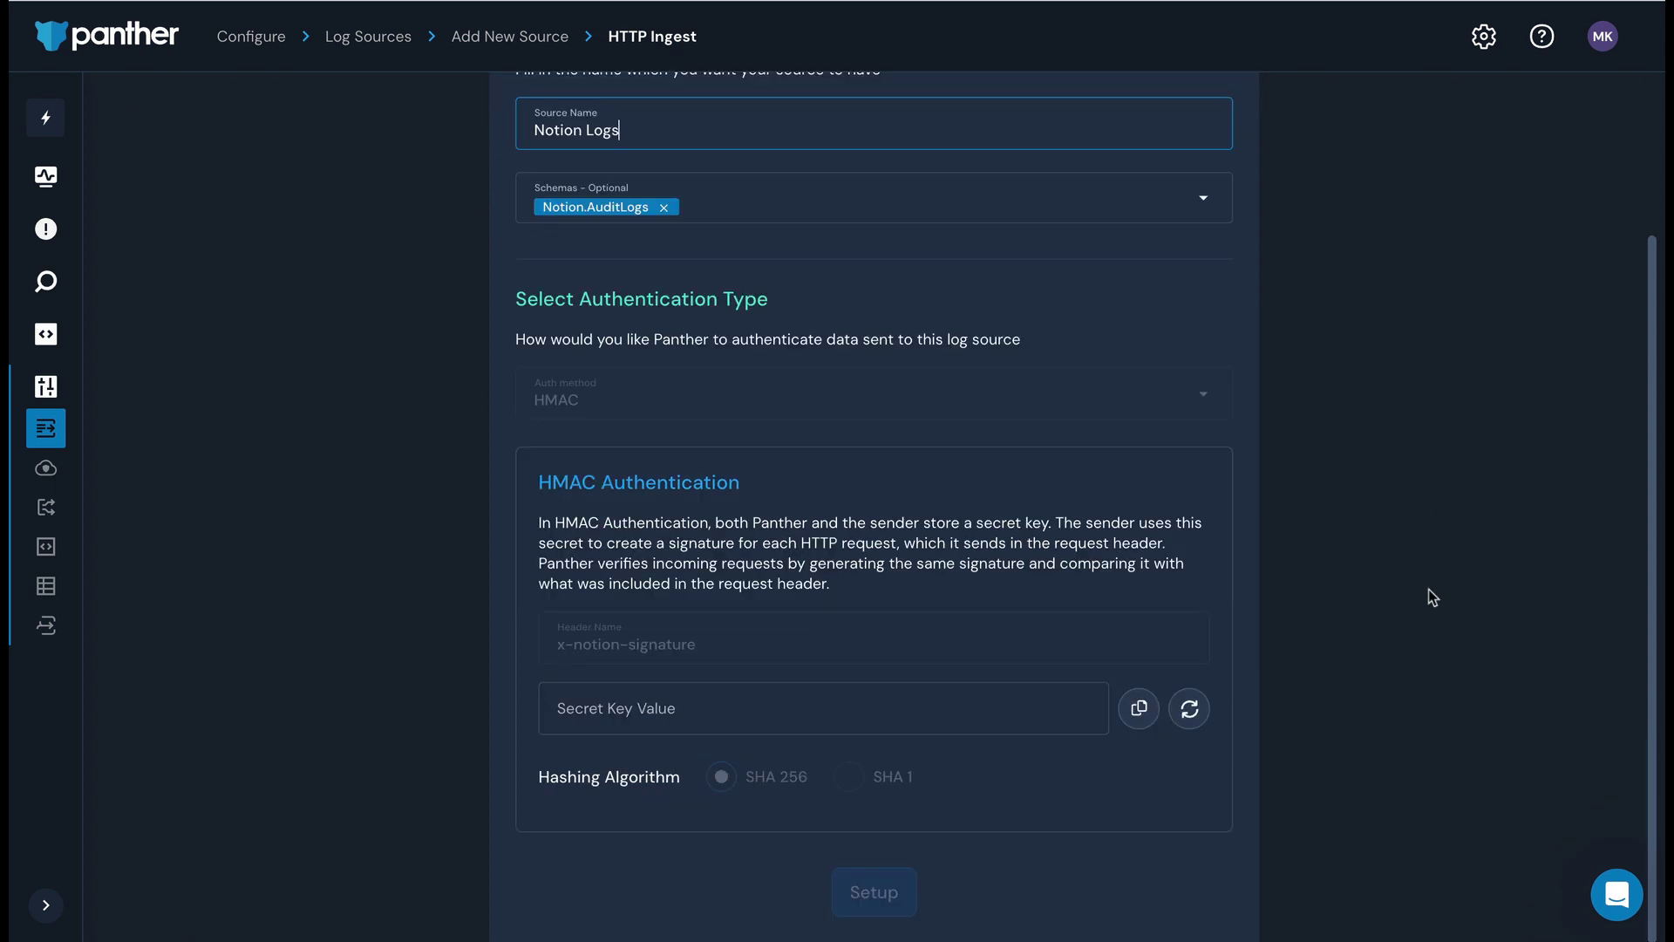
left_click(875, 688)
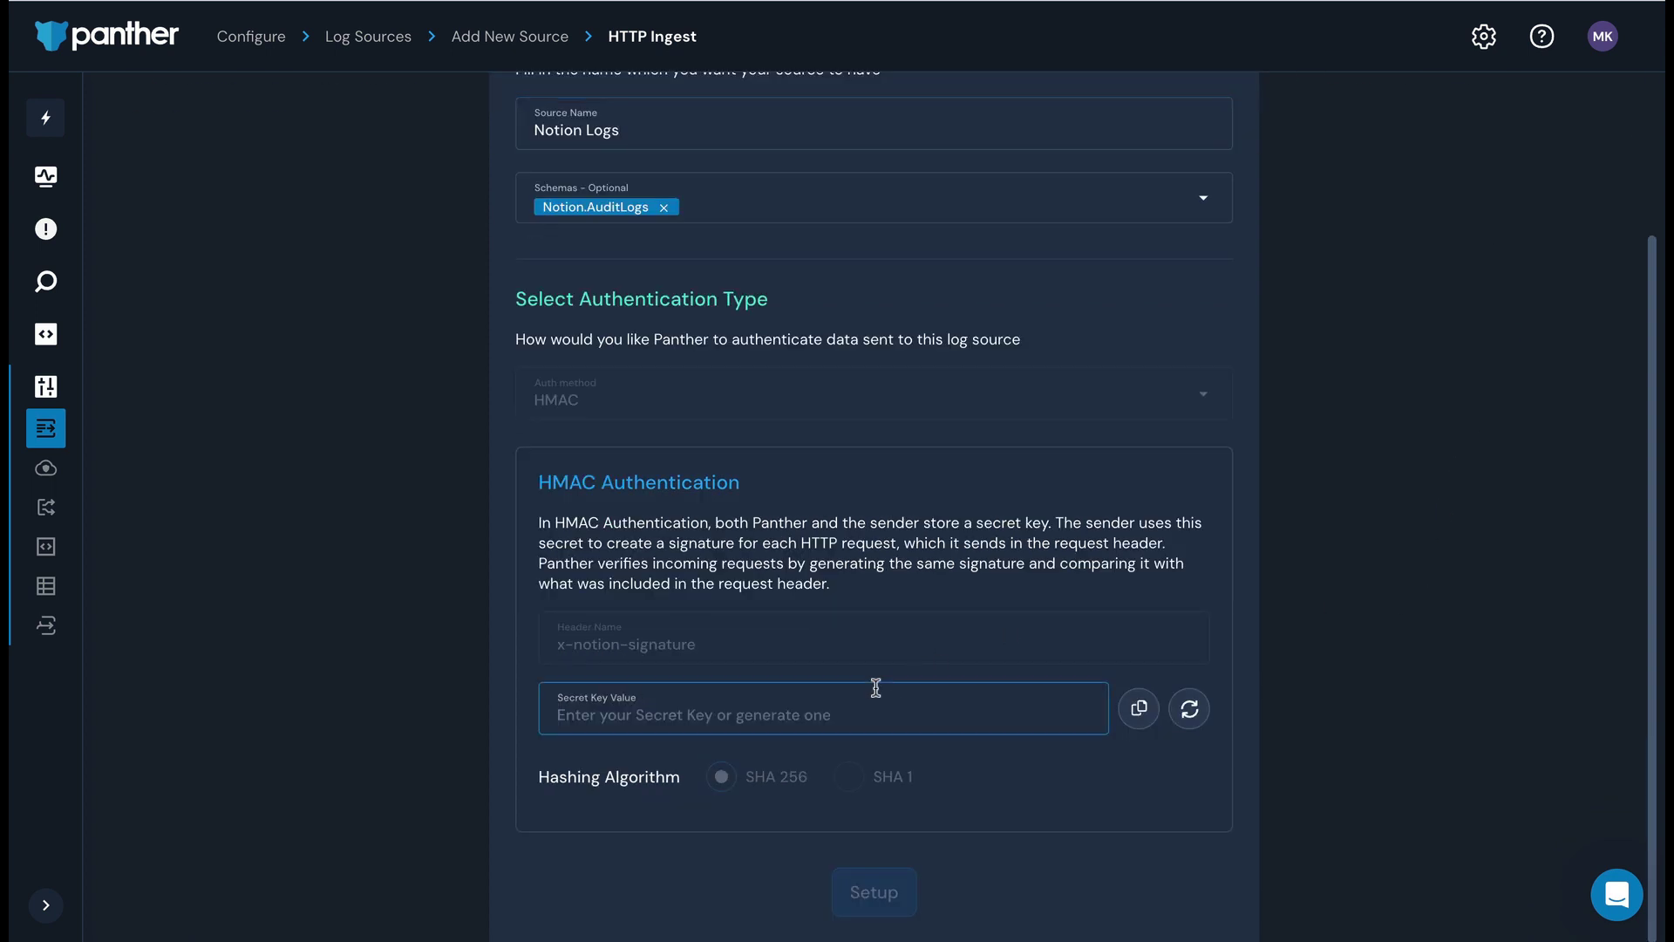
type("demosecret1")
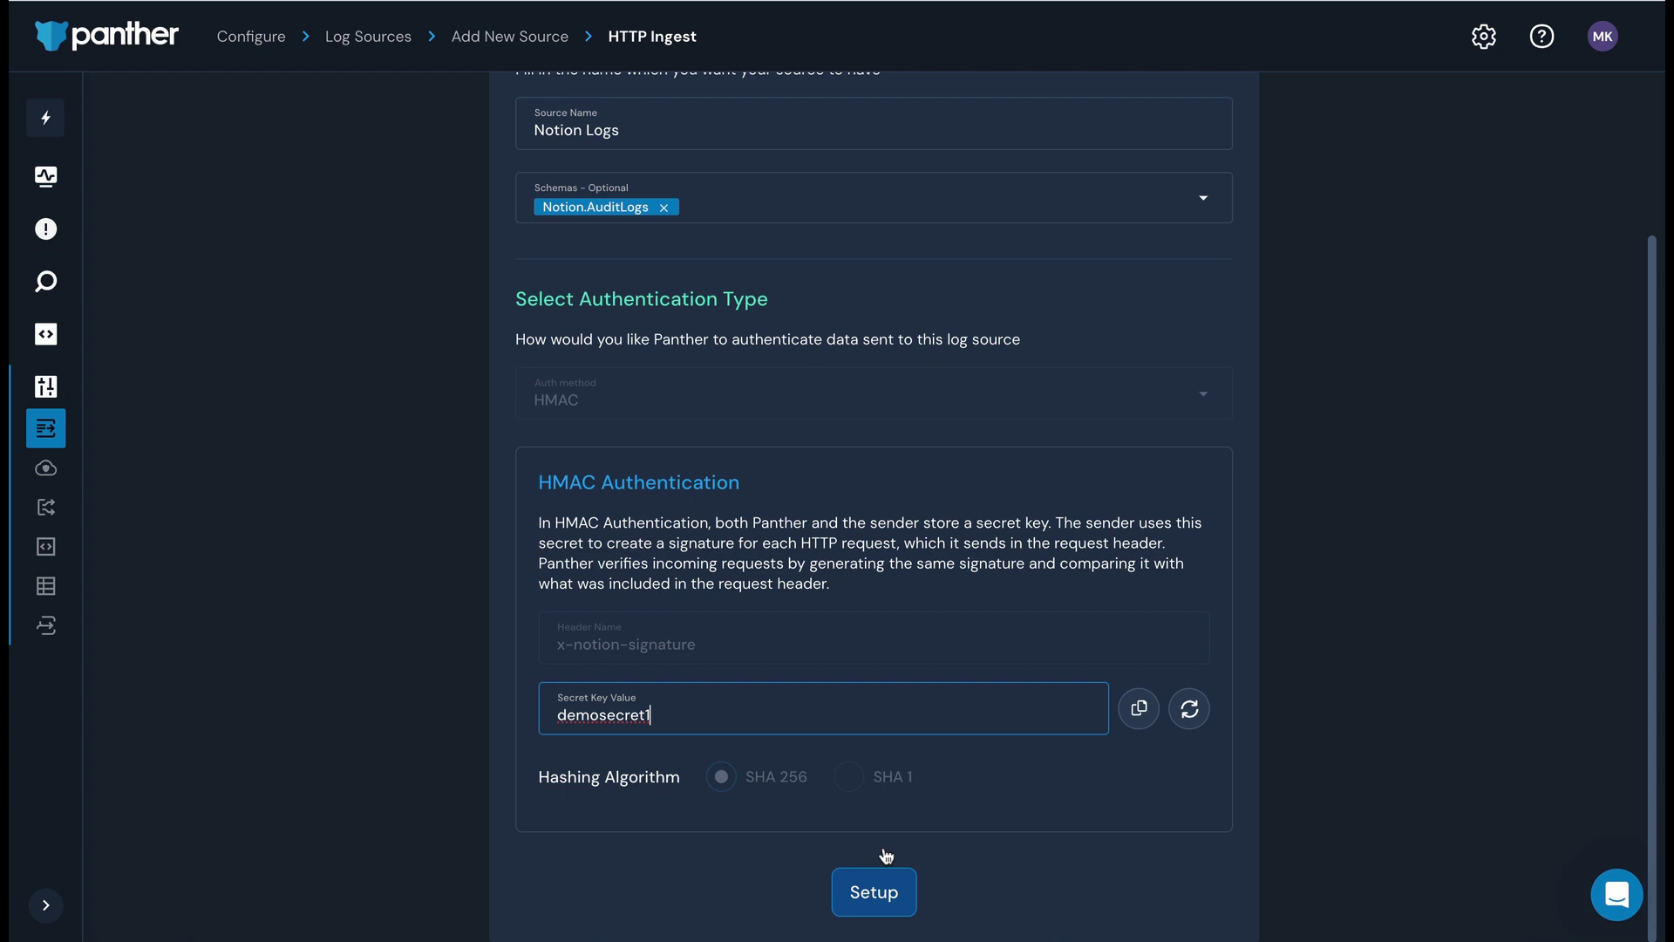
left_click(1139, 706)
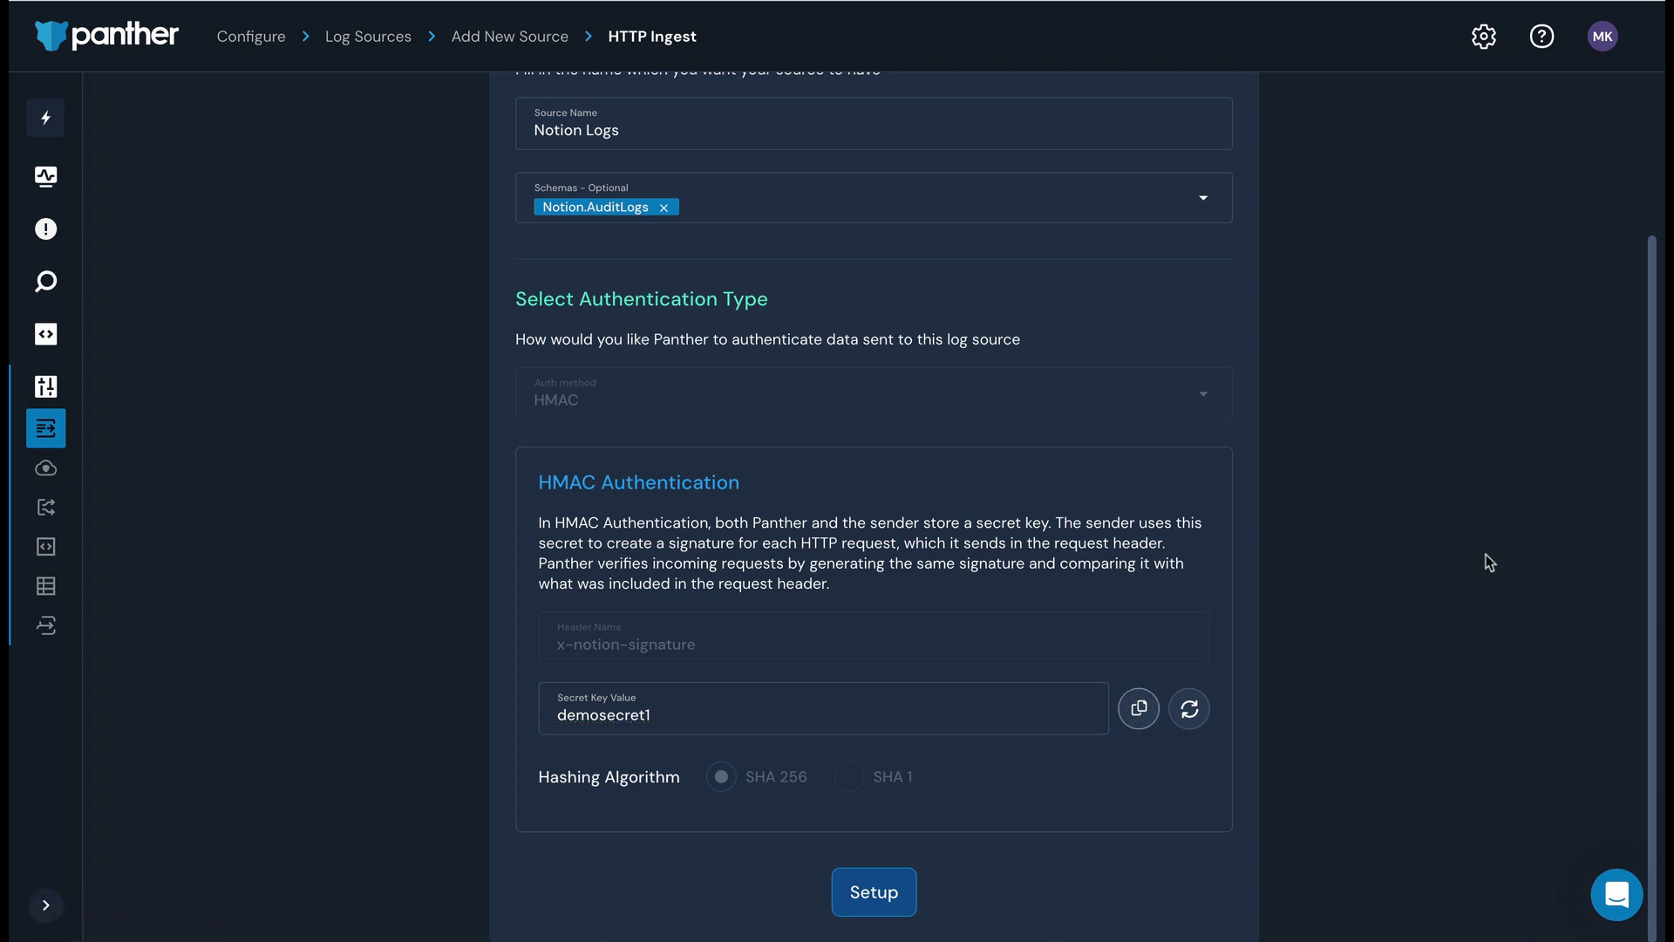
left_click(900, 879)
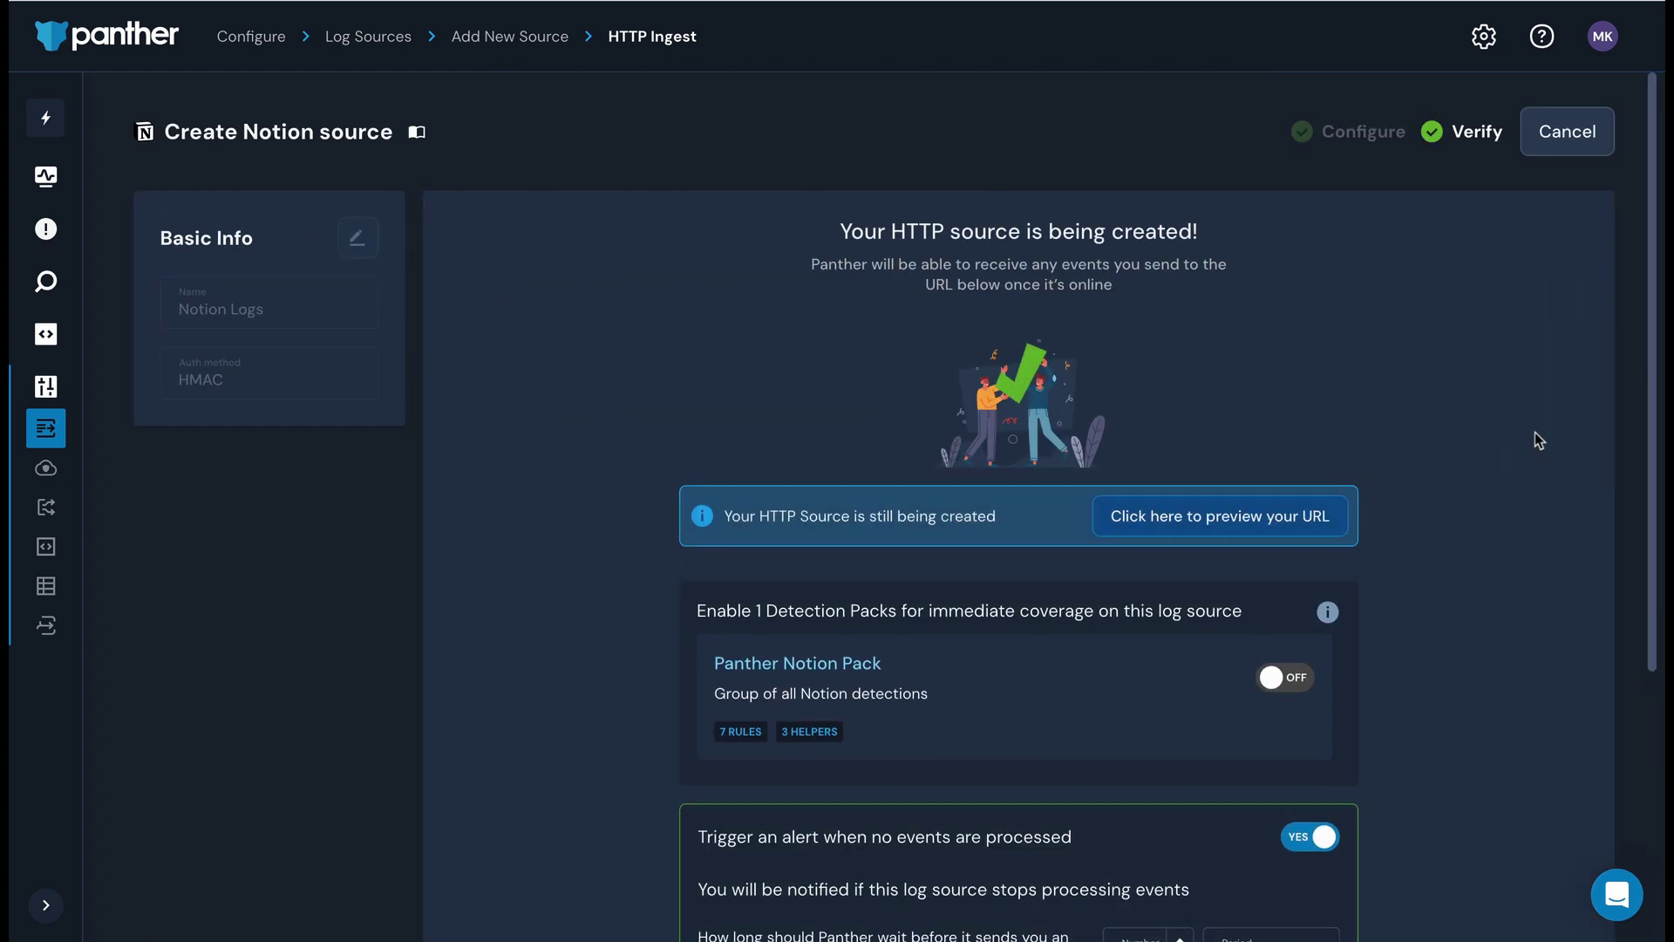
- Reveal the new source's ingest URL and copy it
left_click(1294, 518)
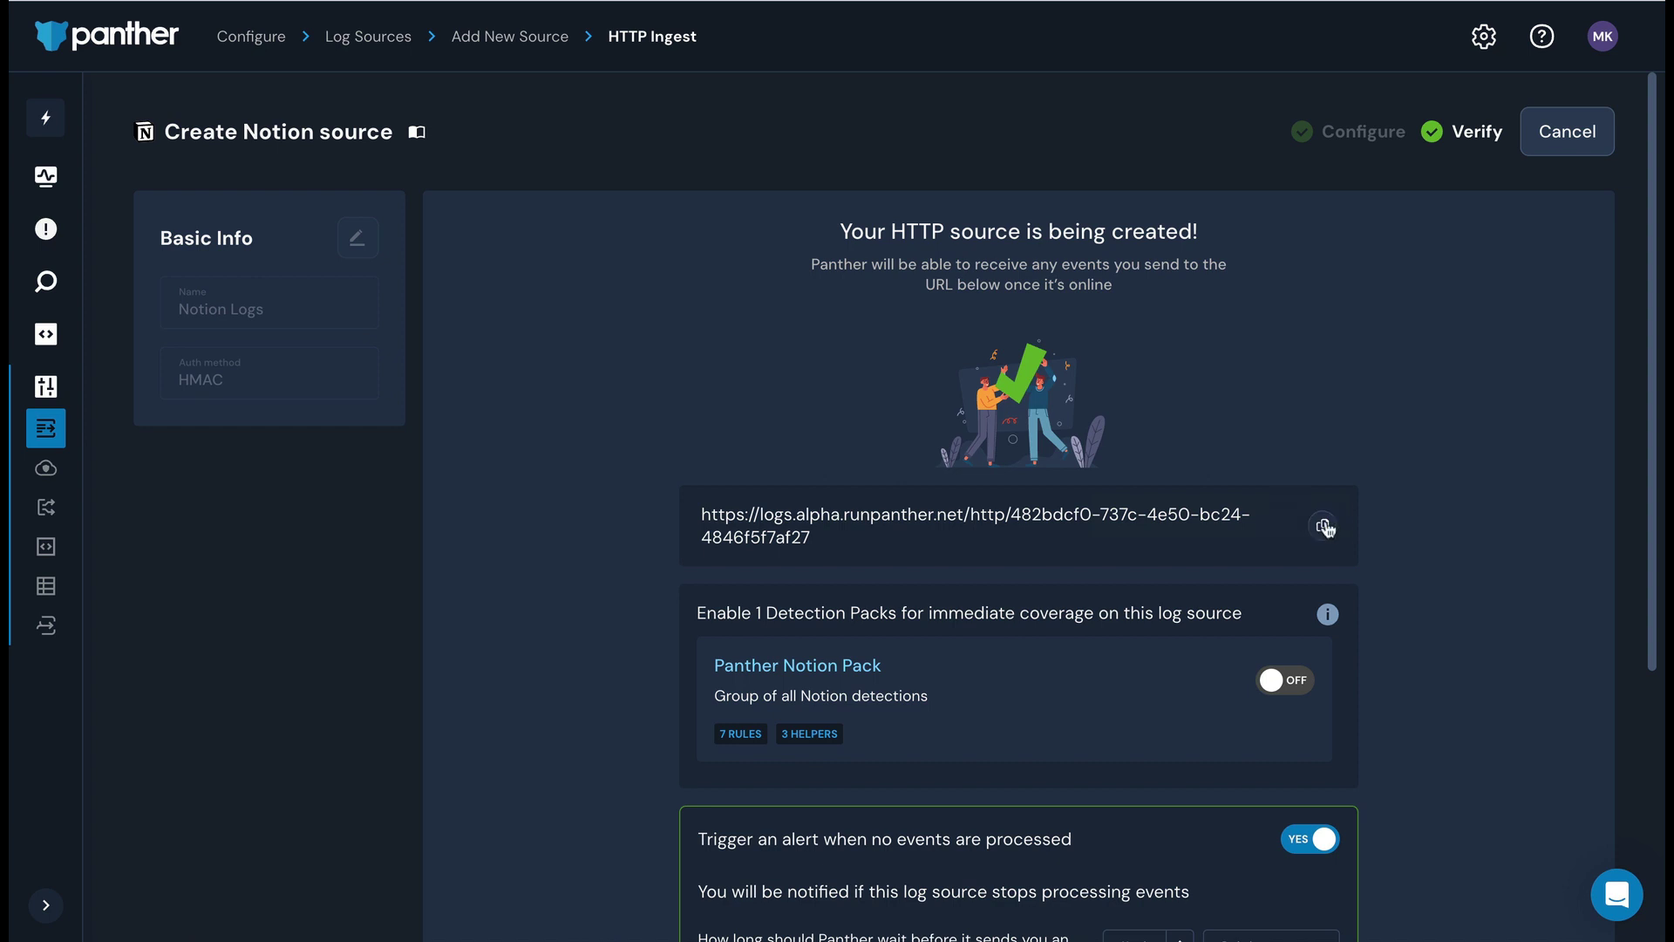
left_click(1323, 524)
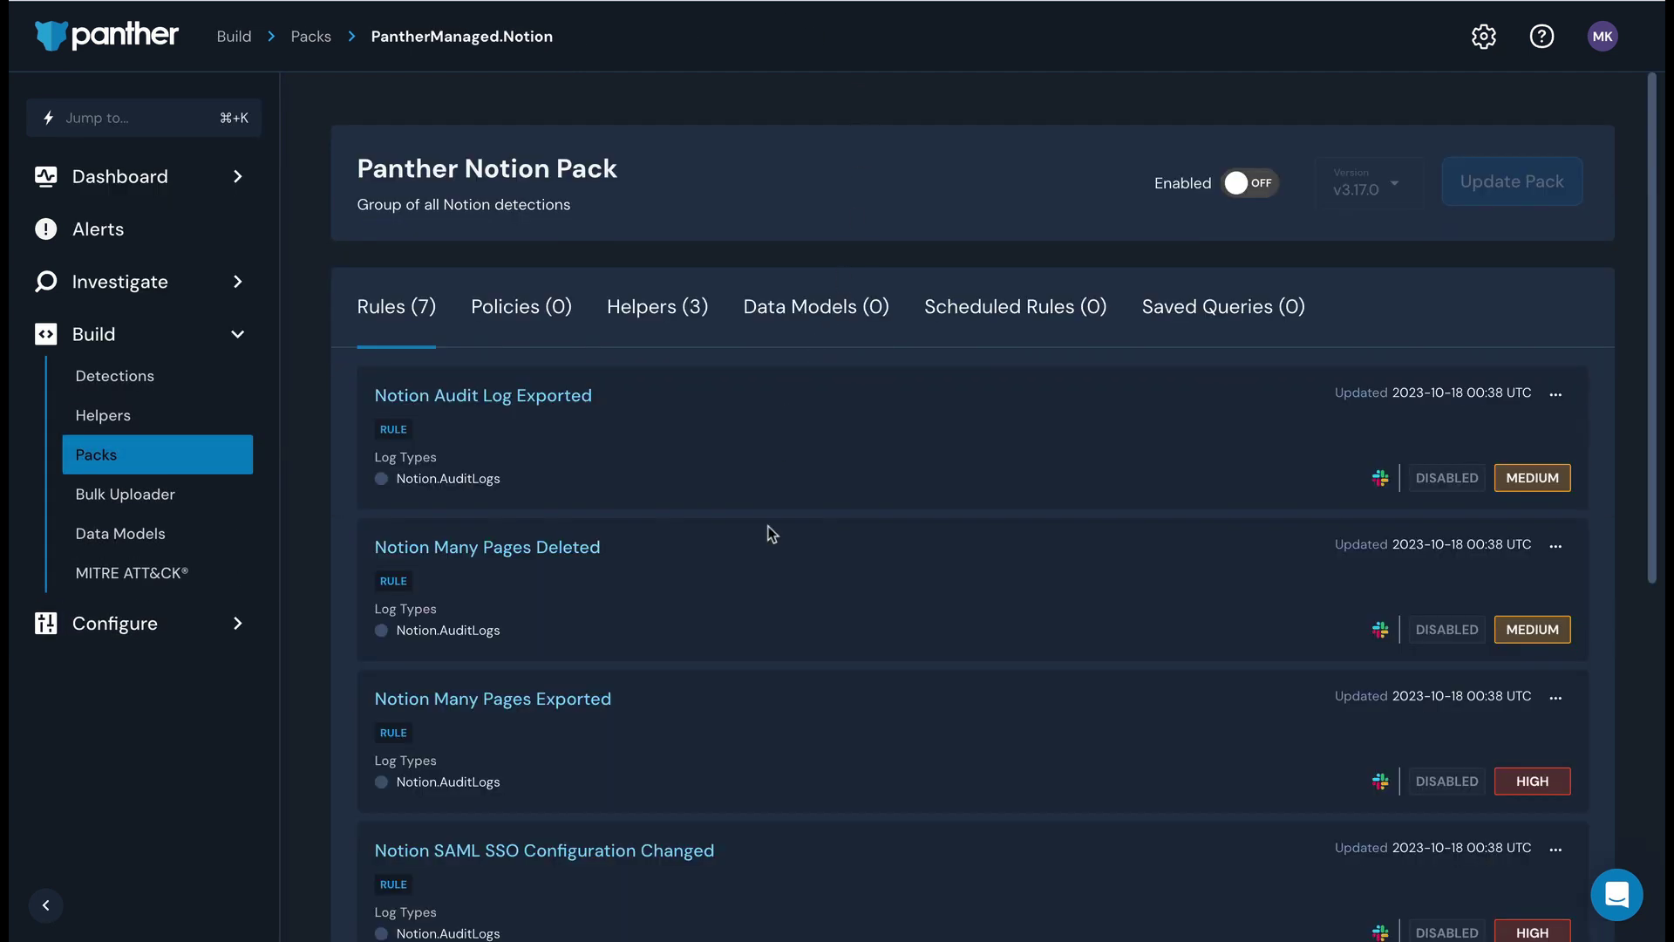
- Scroll through the Notion Pack's list of rules to review them
scroll(768, 526, "down", 3)
scroll(767, 526, "down", 3)
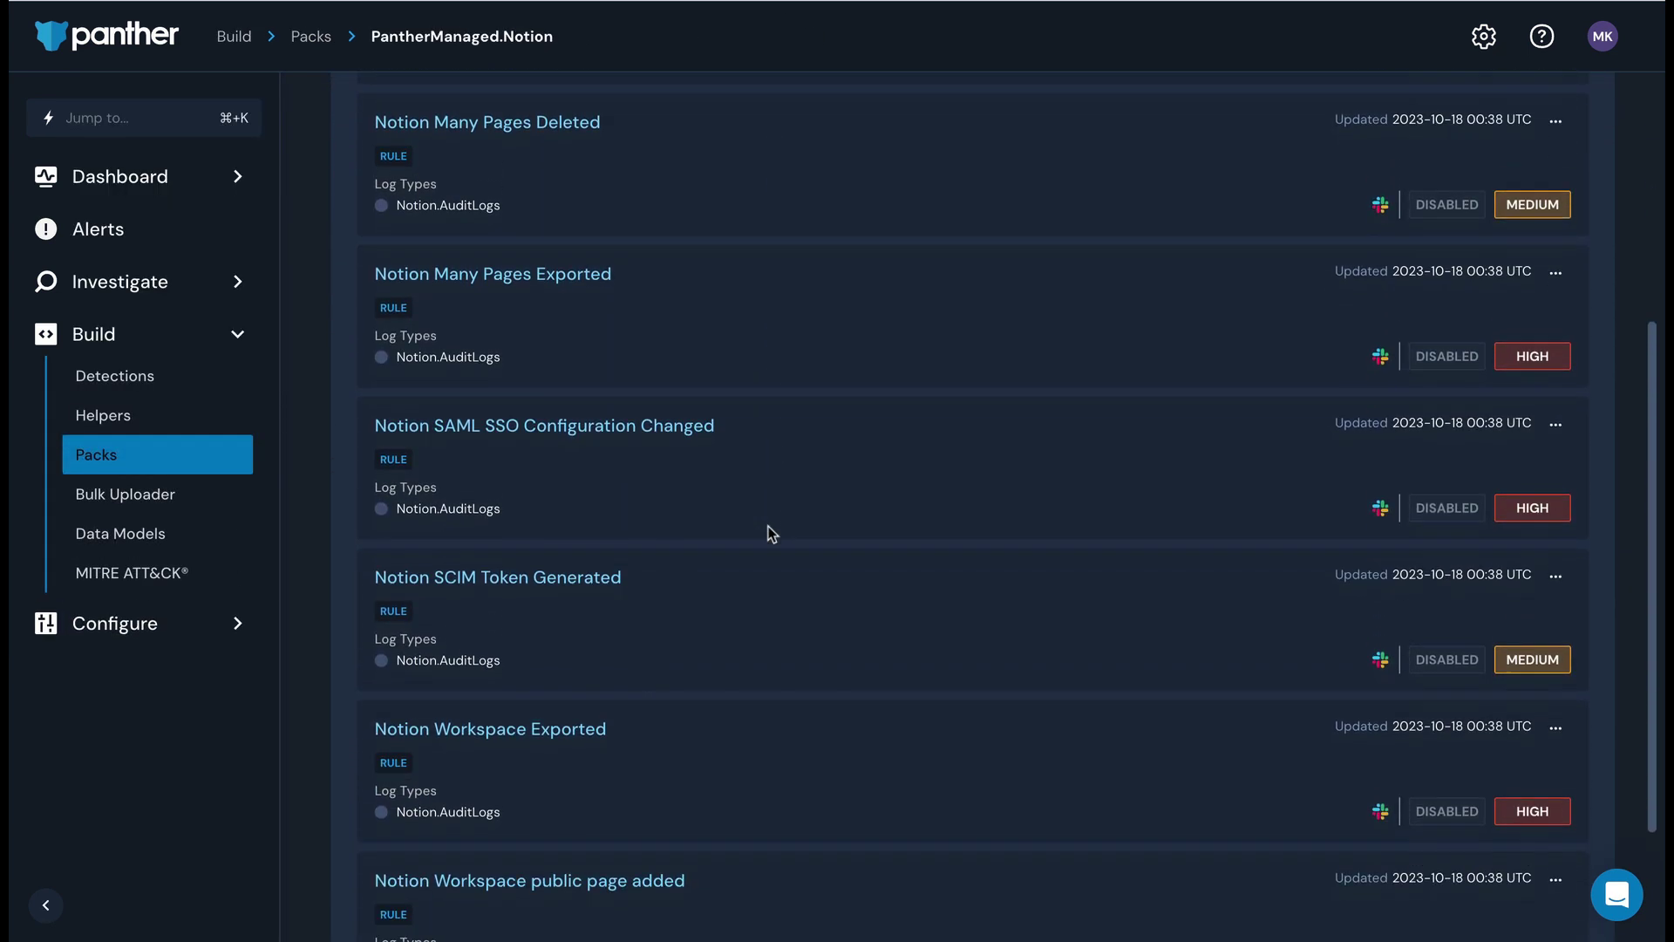
scroll(767, 526, "up", 5)
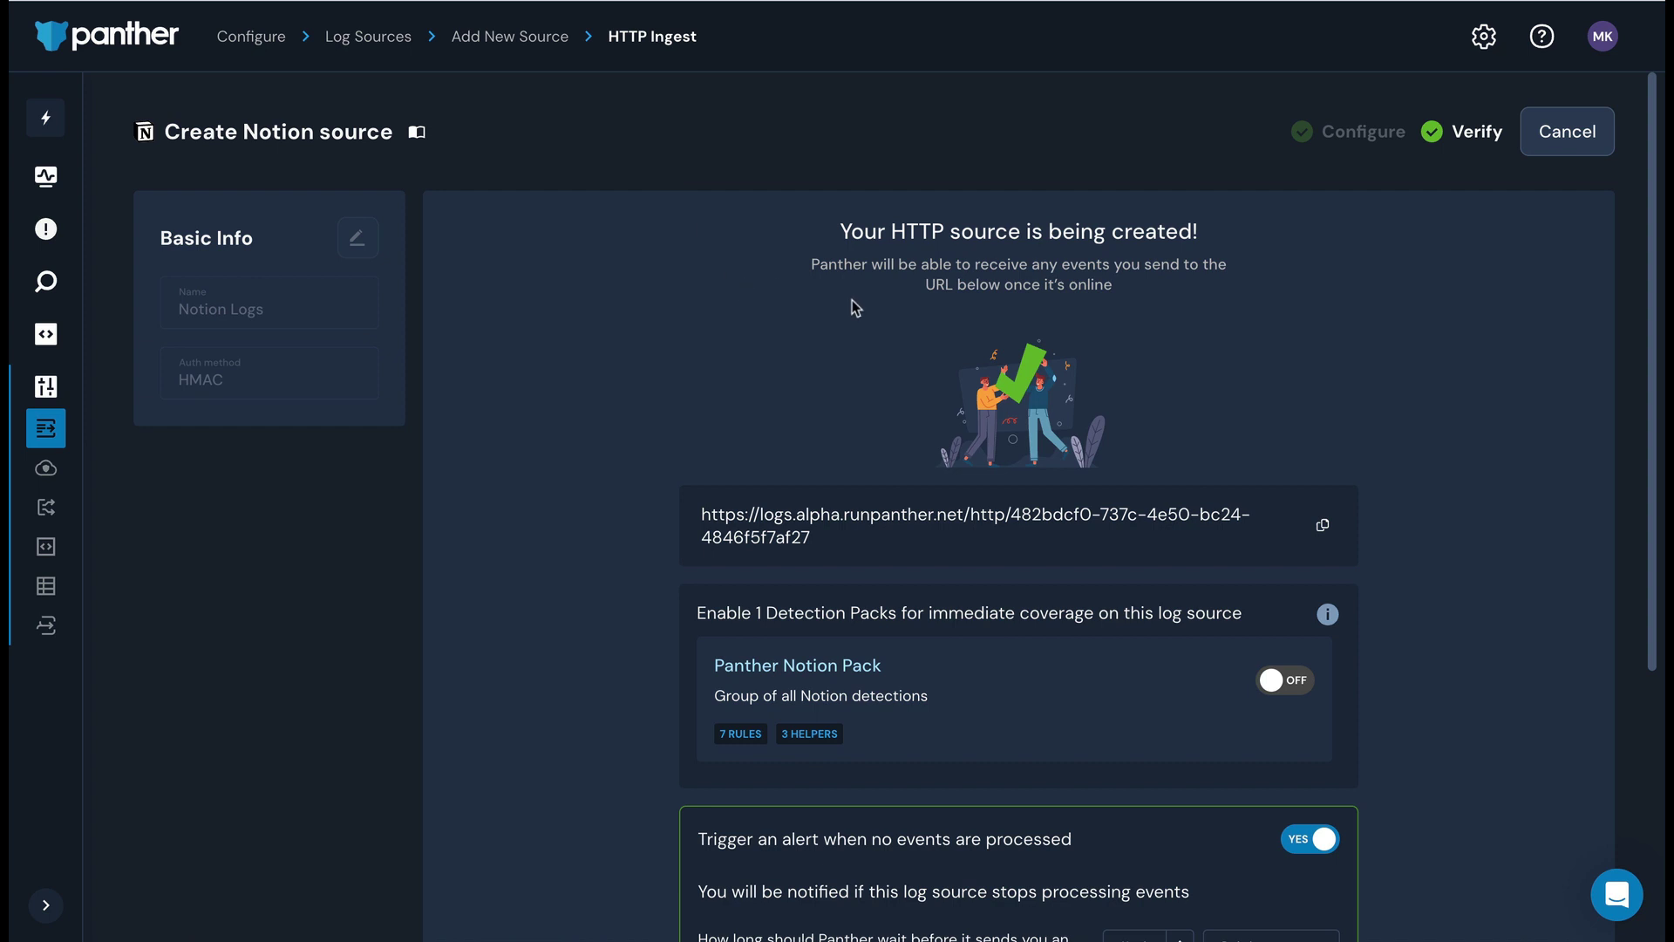
- Turn on the Panther Notion Pack for the source and confirm enabling it
left_click(1279, 677)
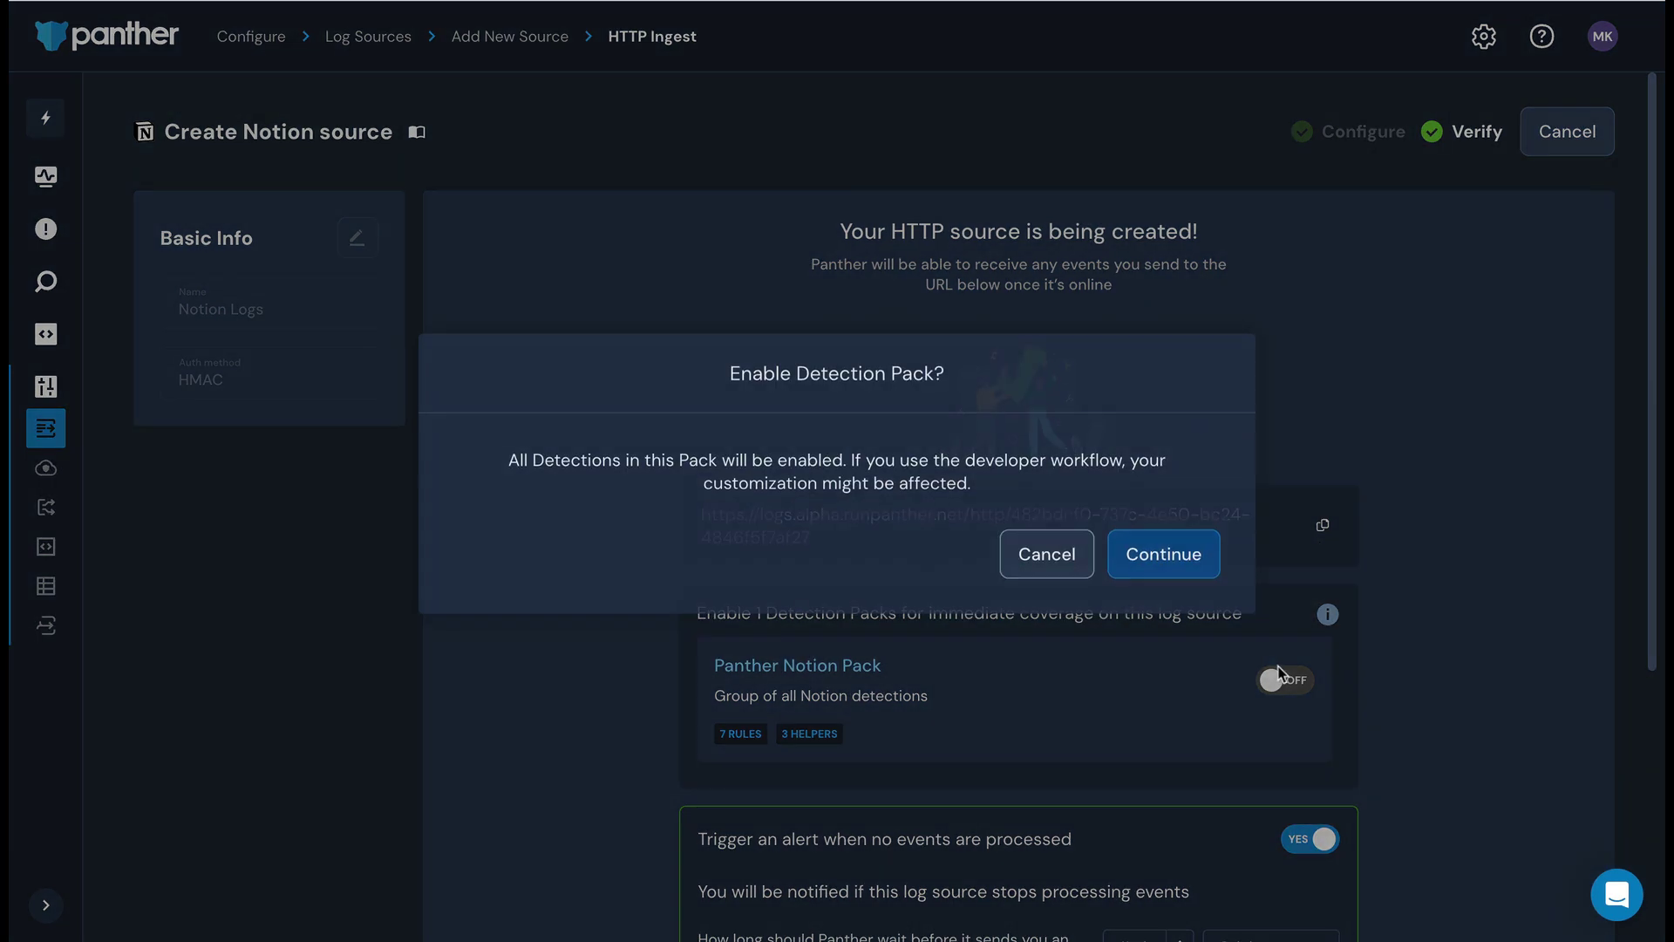
left_click(1166, 551)
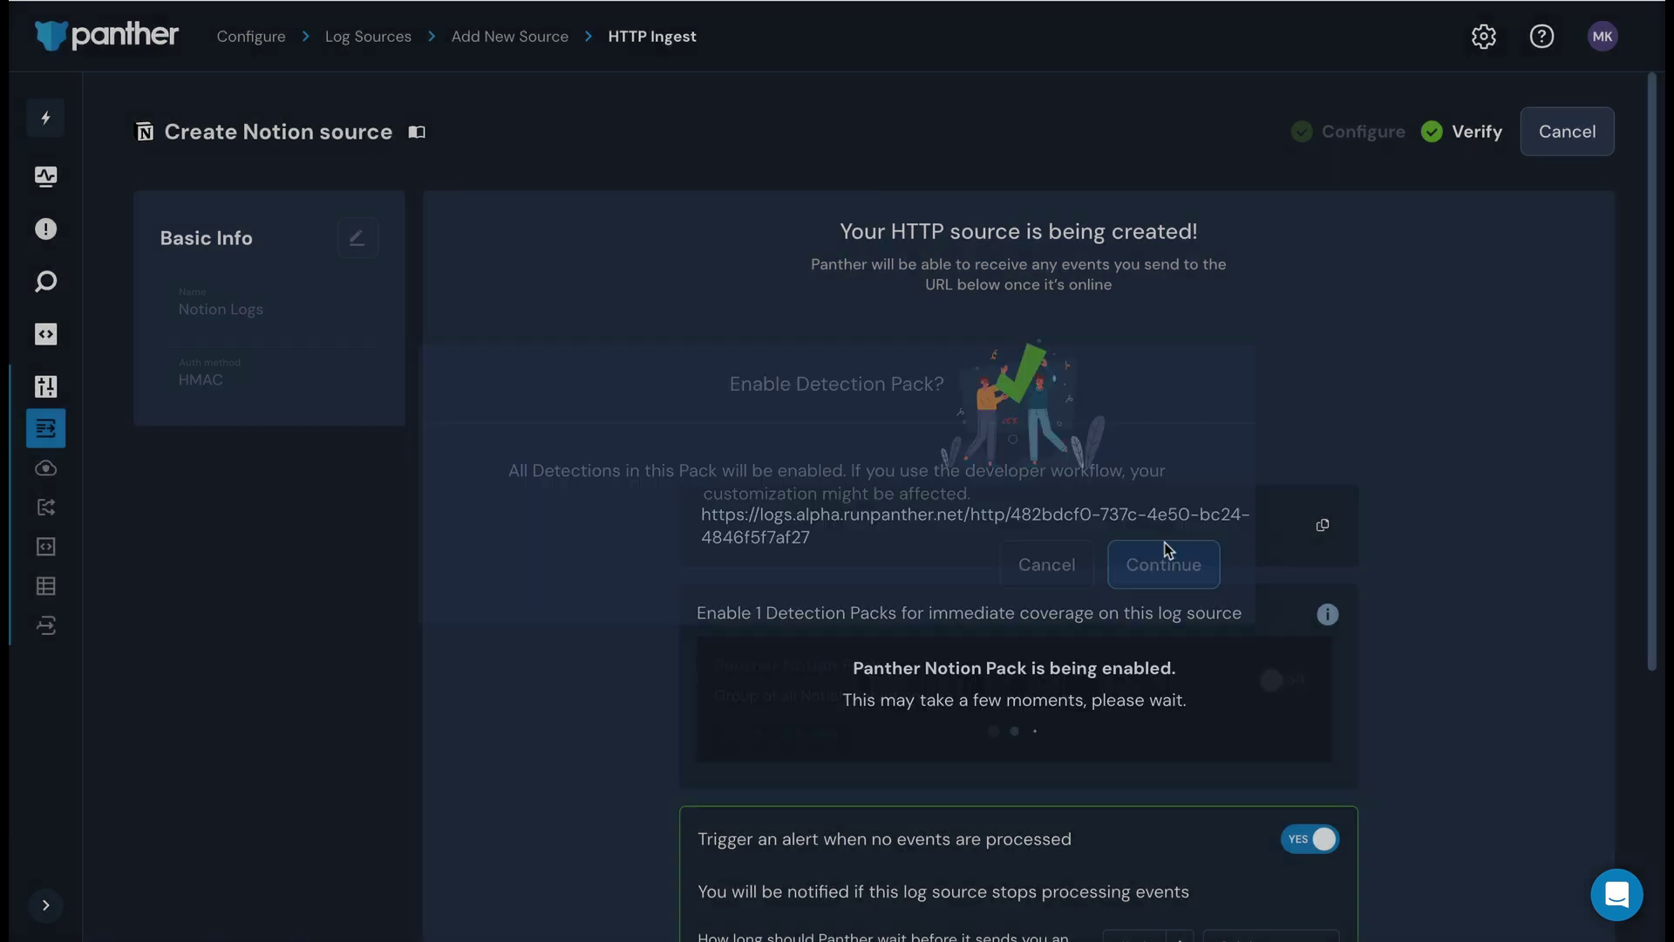
scroll(1484, 658, "down", 3)
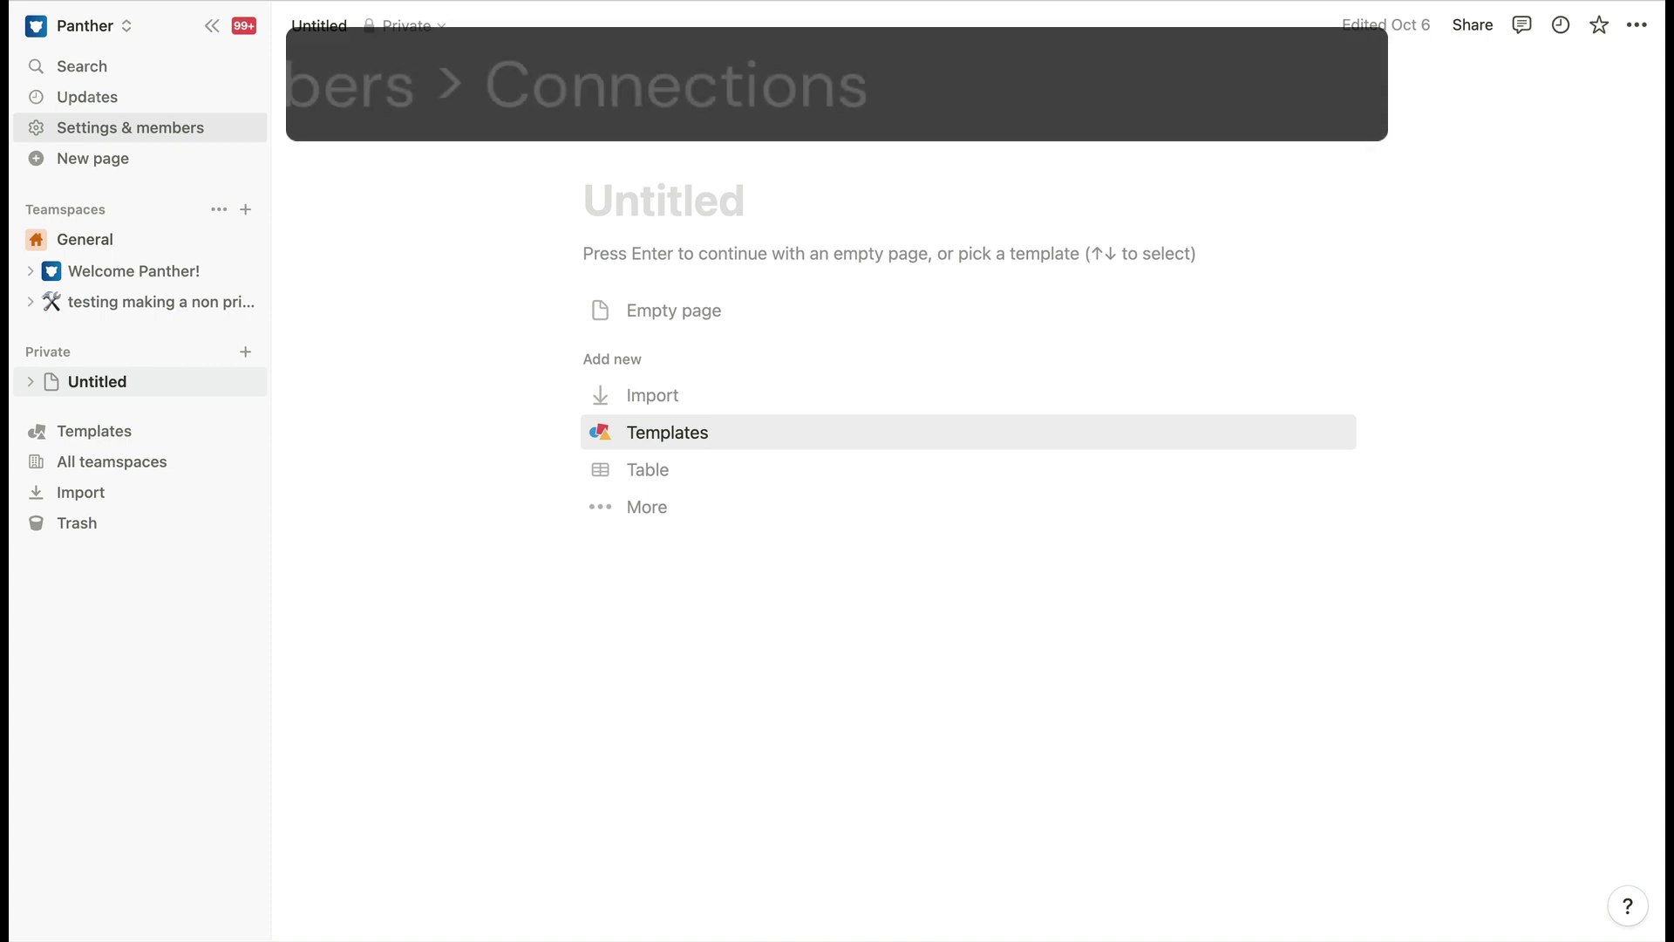
left_click(144, 126)
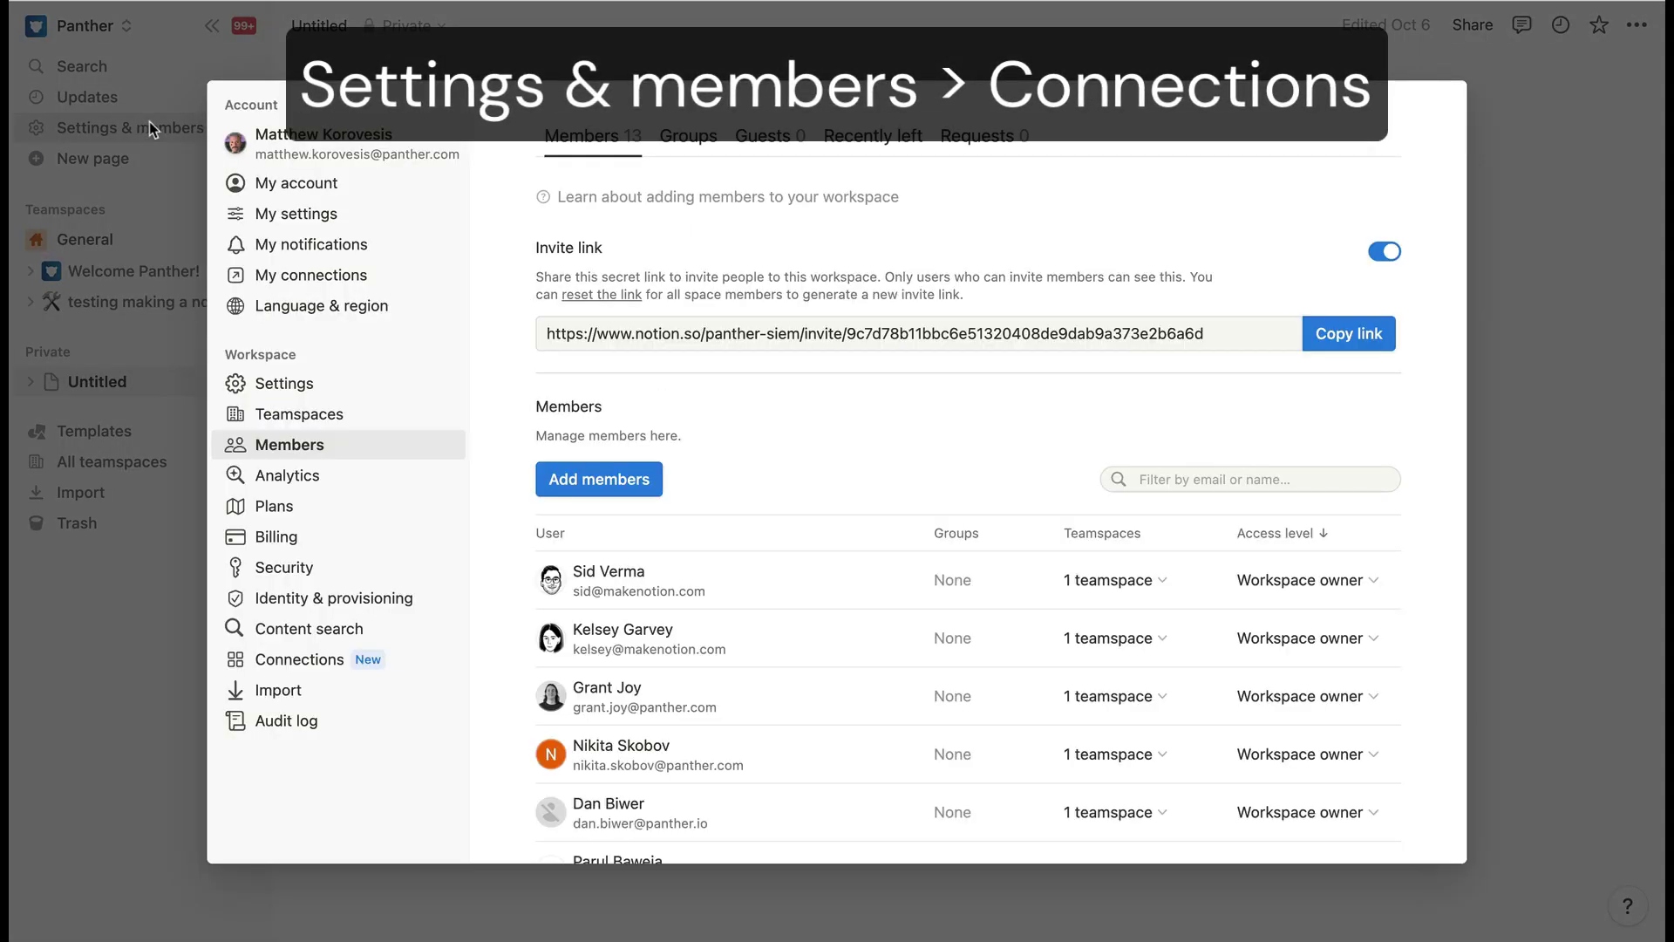
left_click(400, 656)
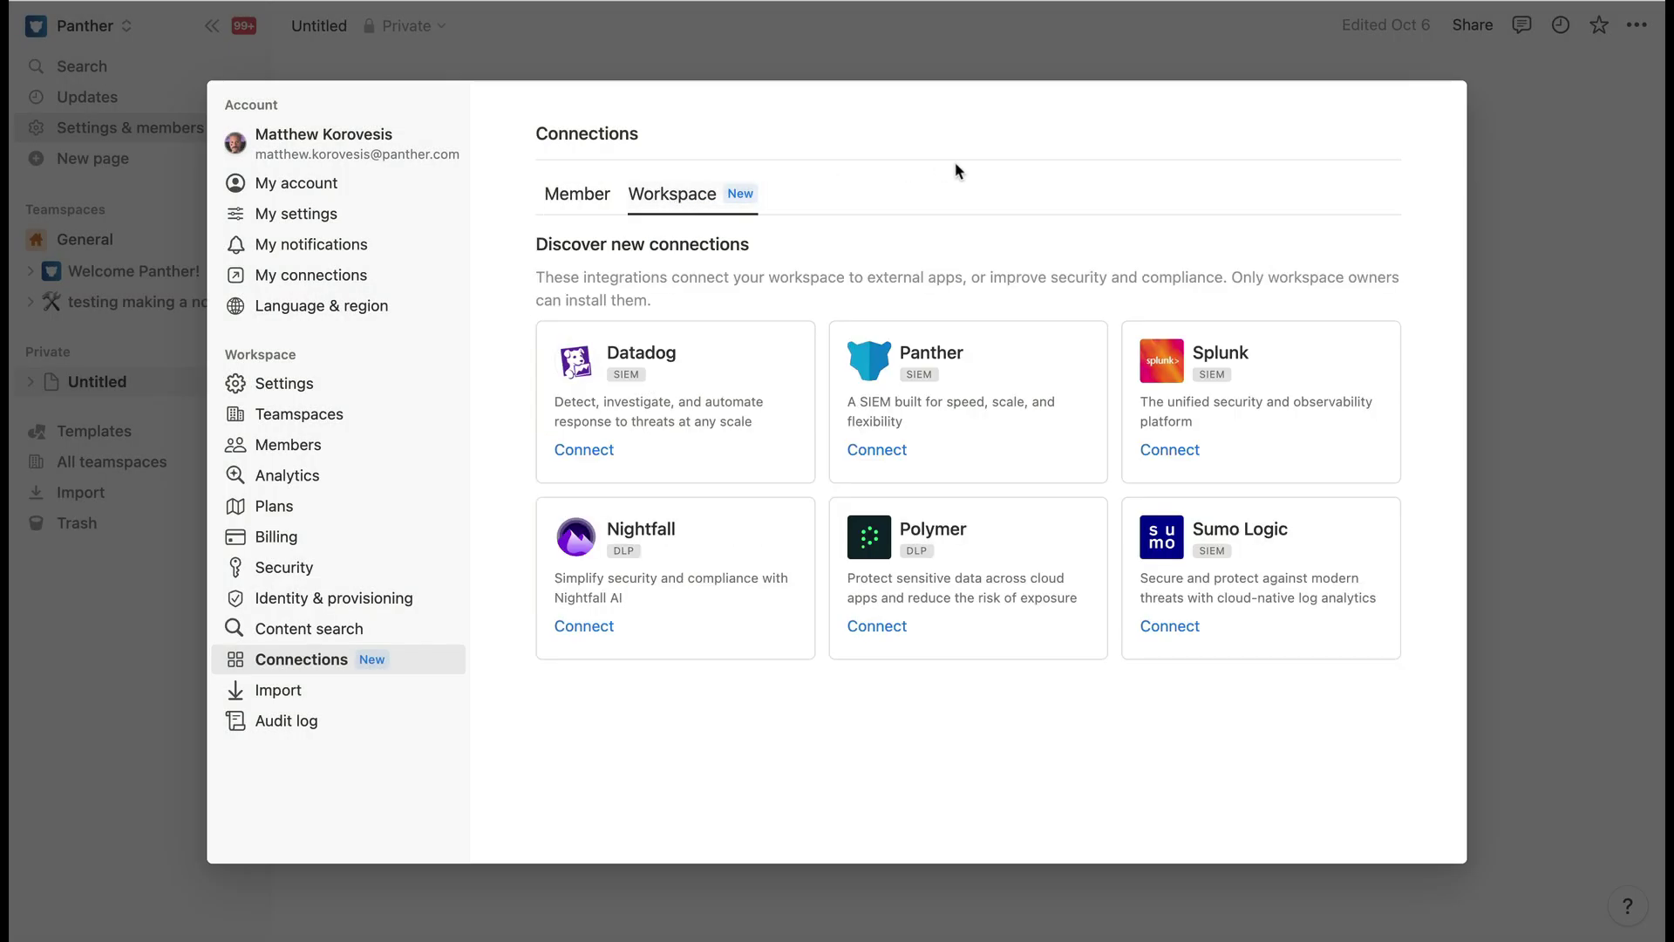
left_click(938, 389)
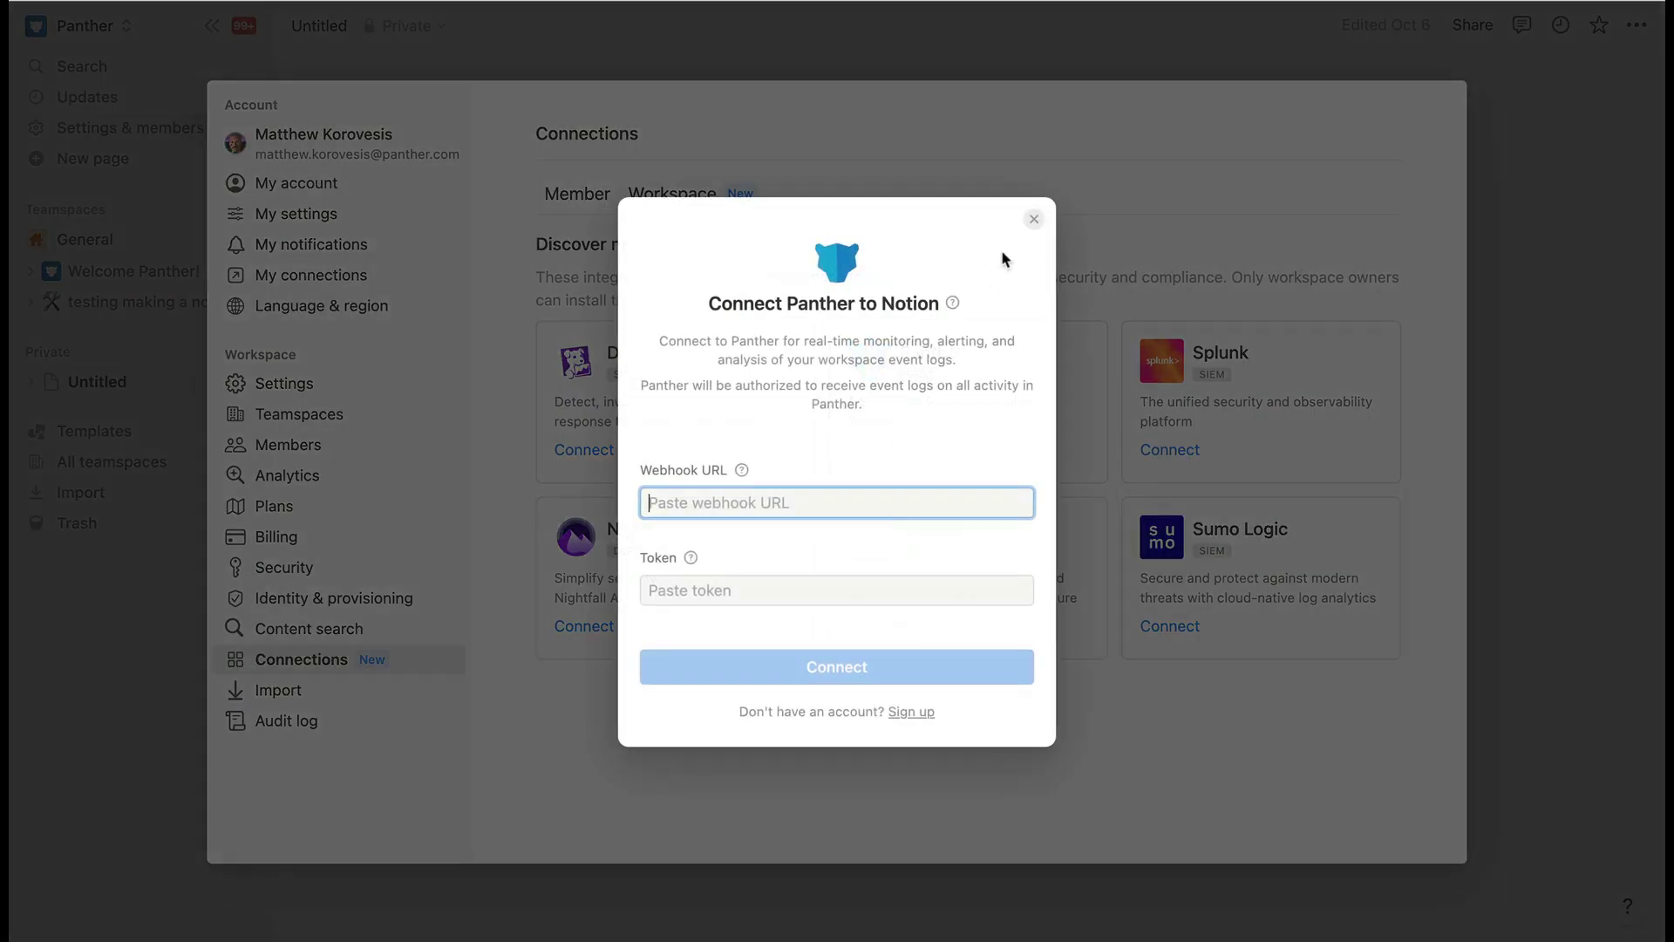
key("super+v")
key("Tab")
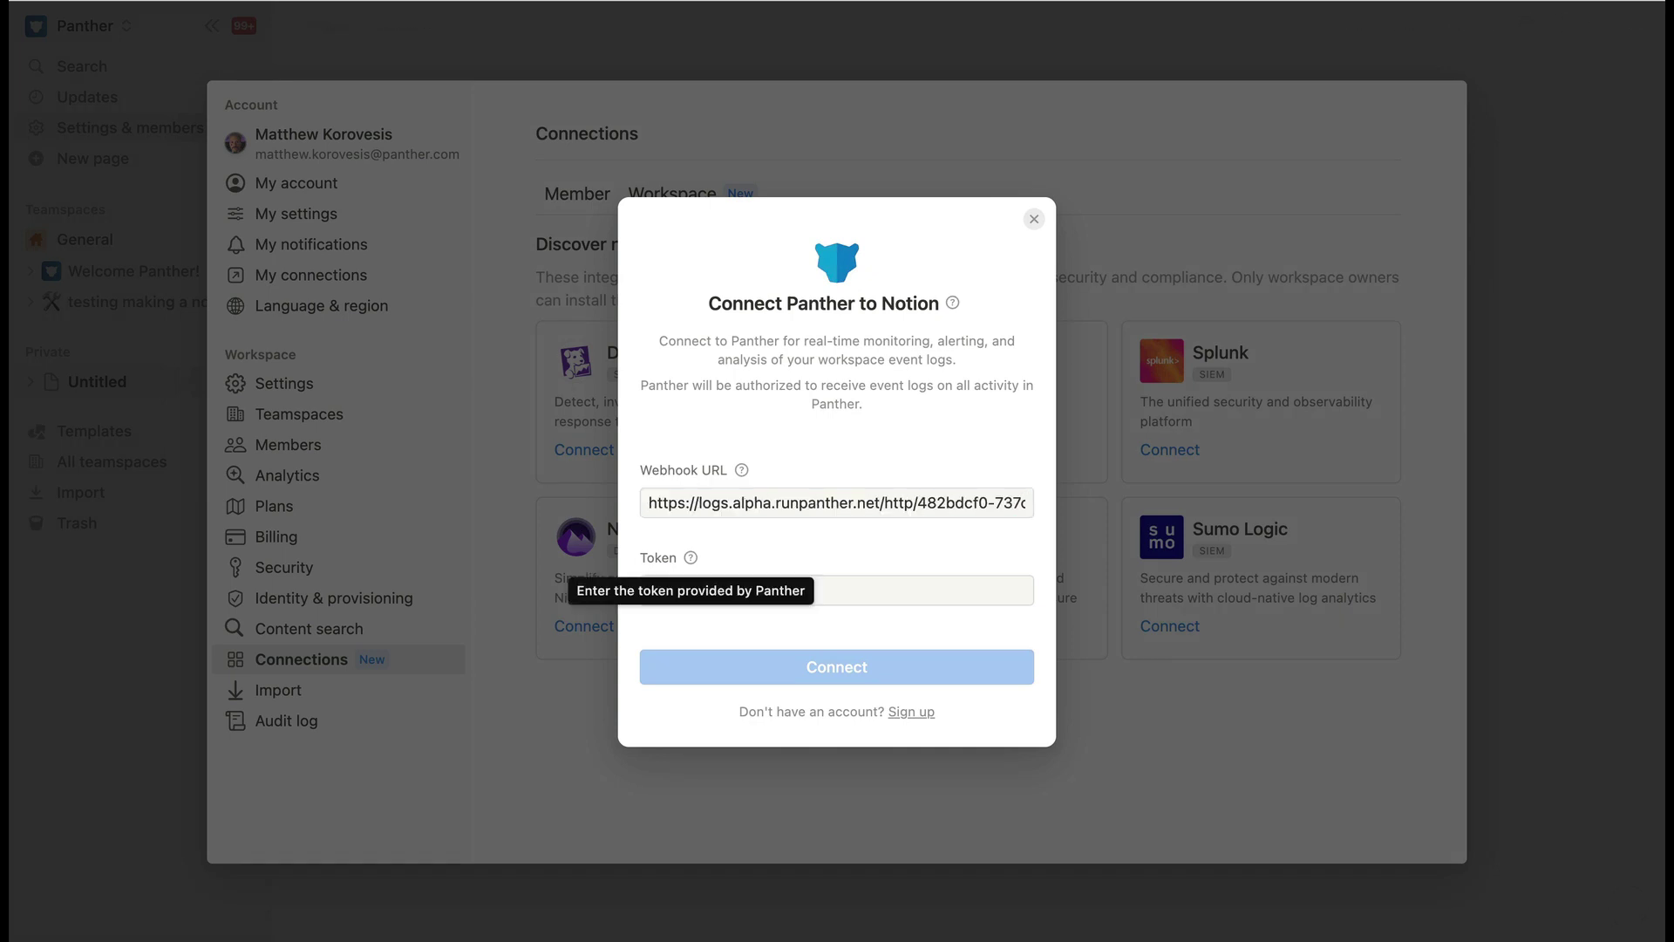
left_click(874, 587)
type("•••••••••••")
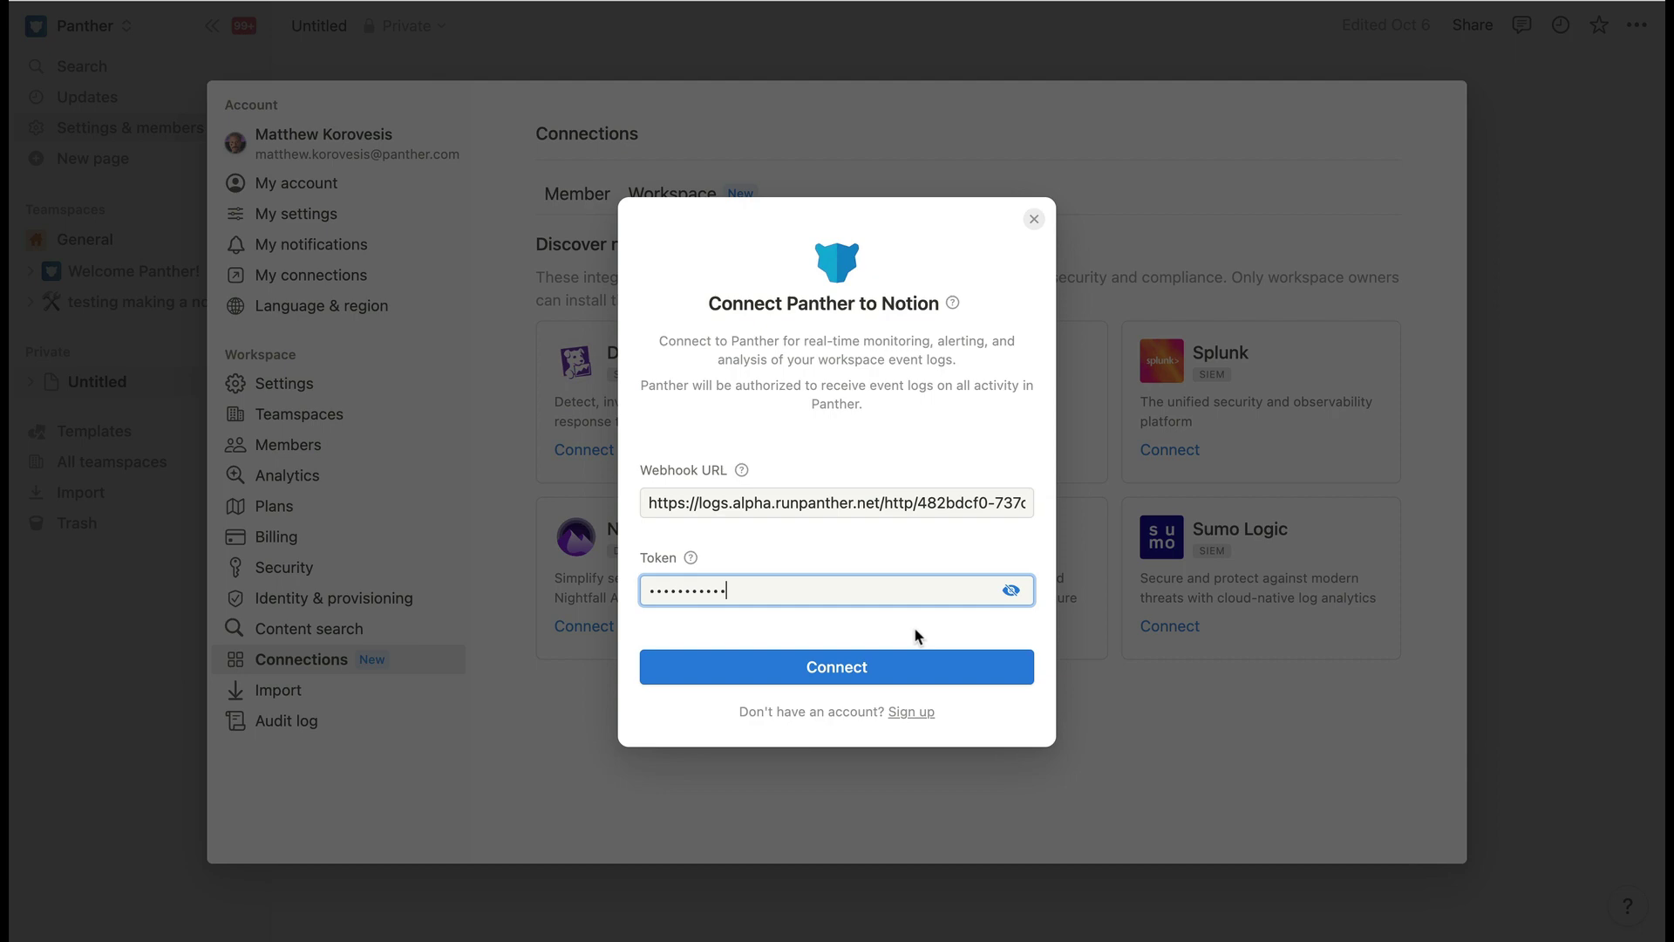
left_click(916, 665)
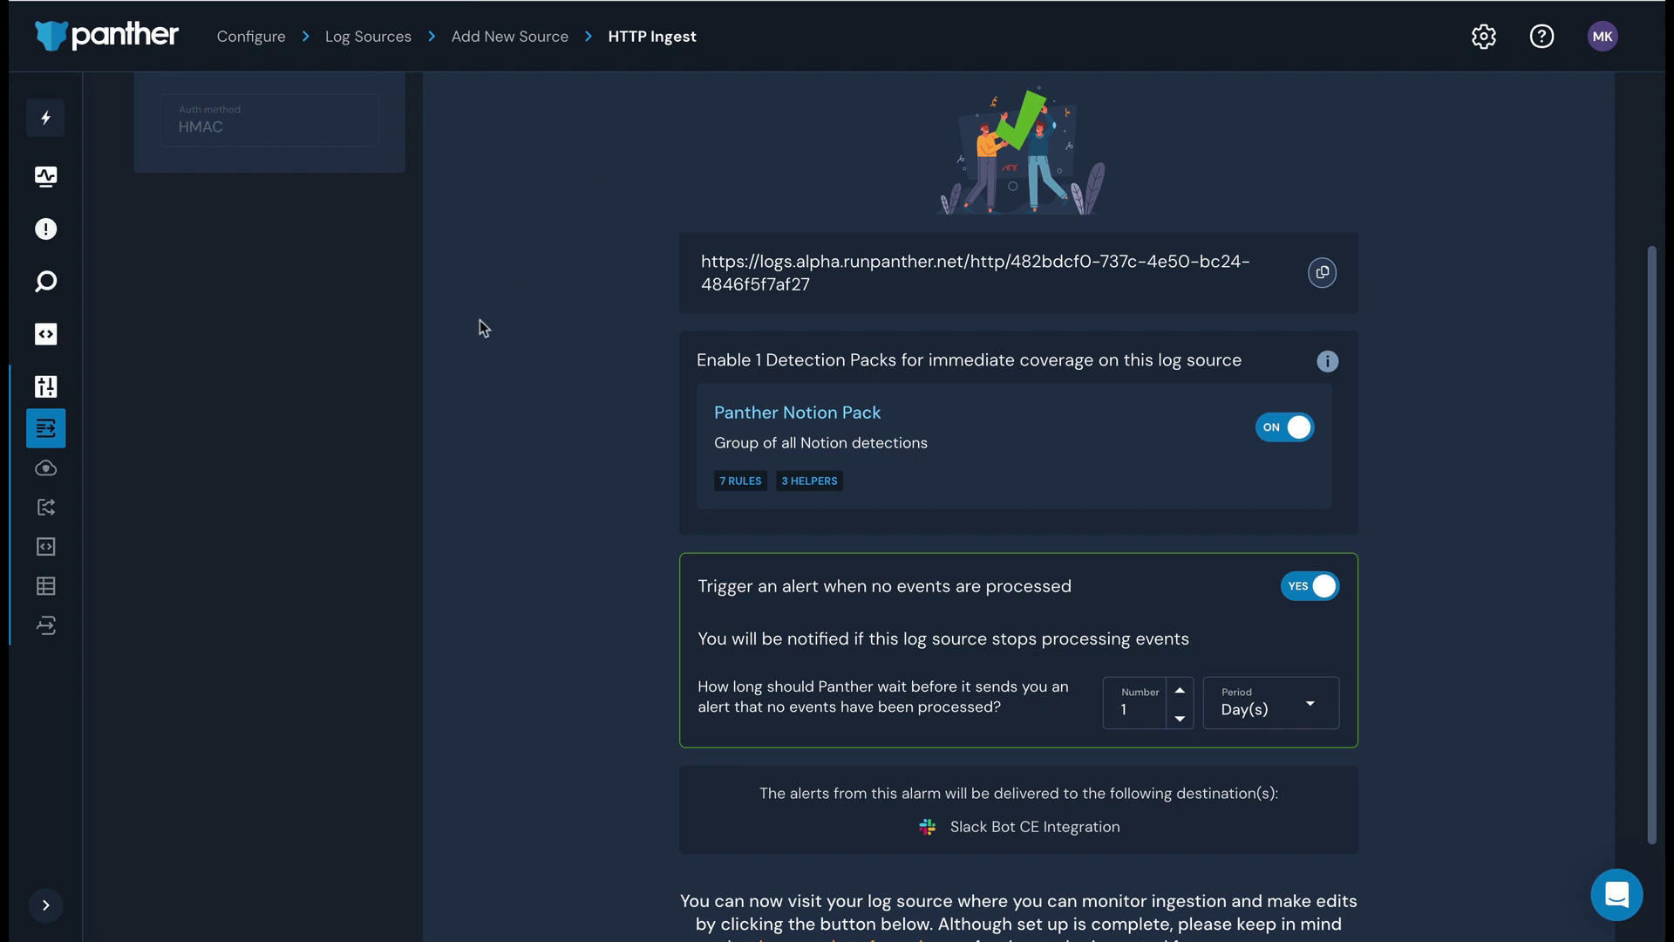
- Open the Notion Logs log source page from the finished setup
scroll(480, 321, "down", 2)
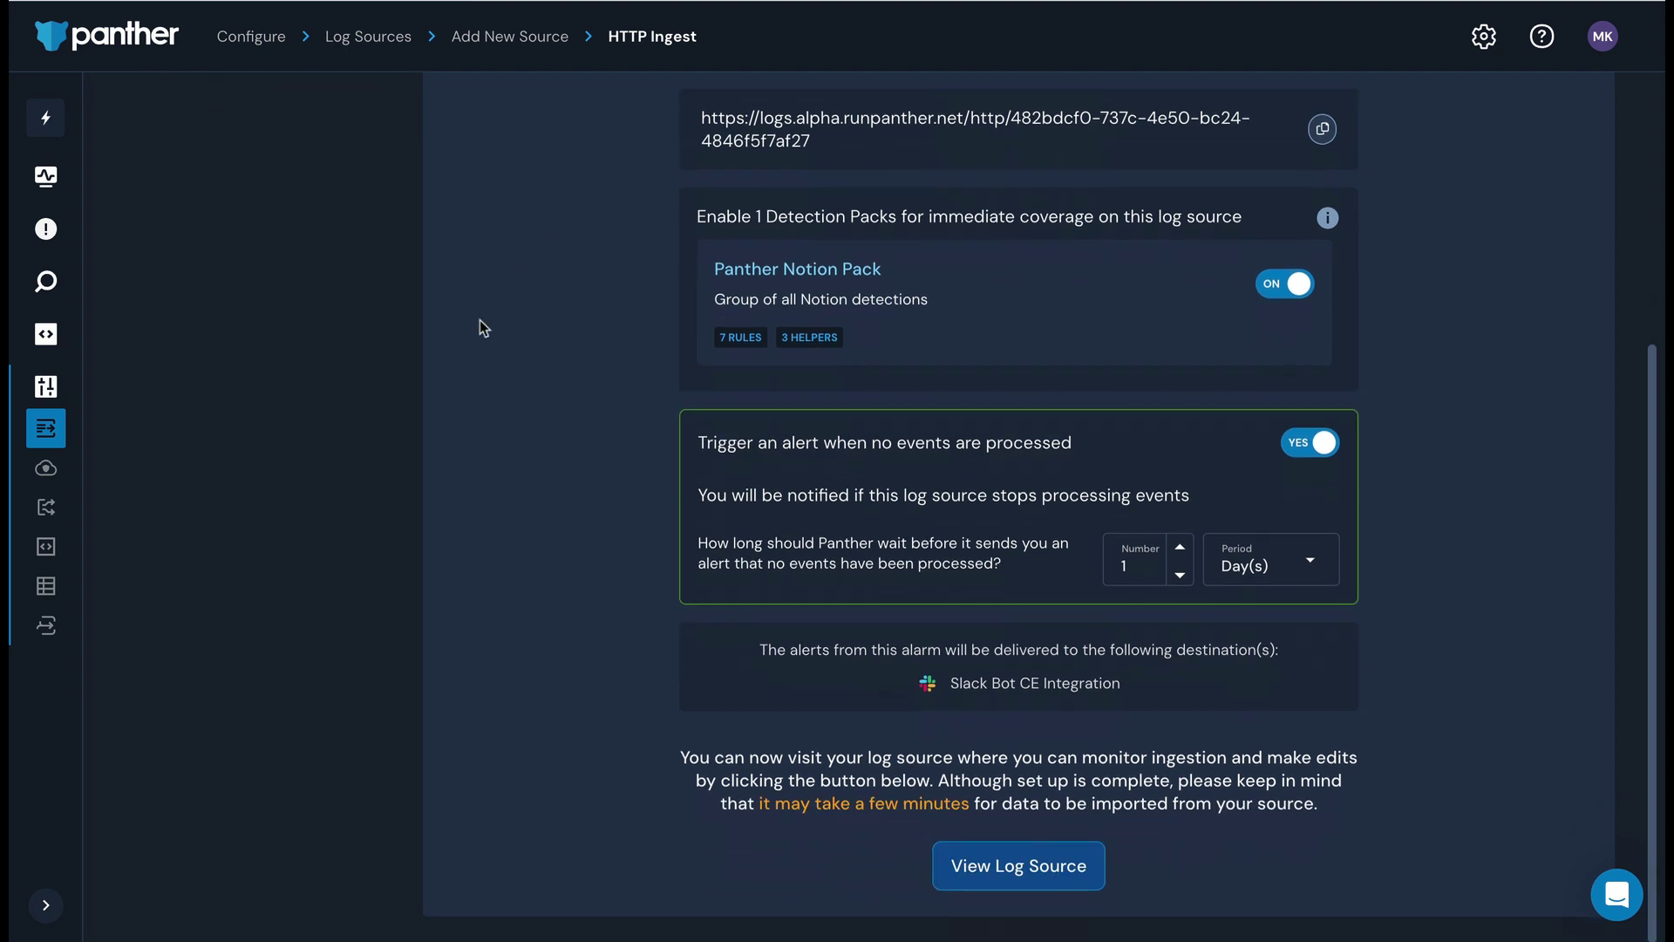
left_click(976, 881)
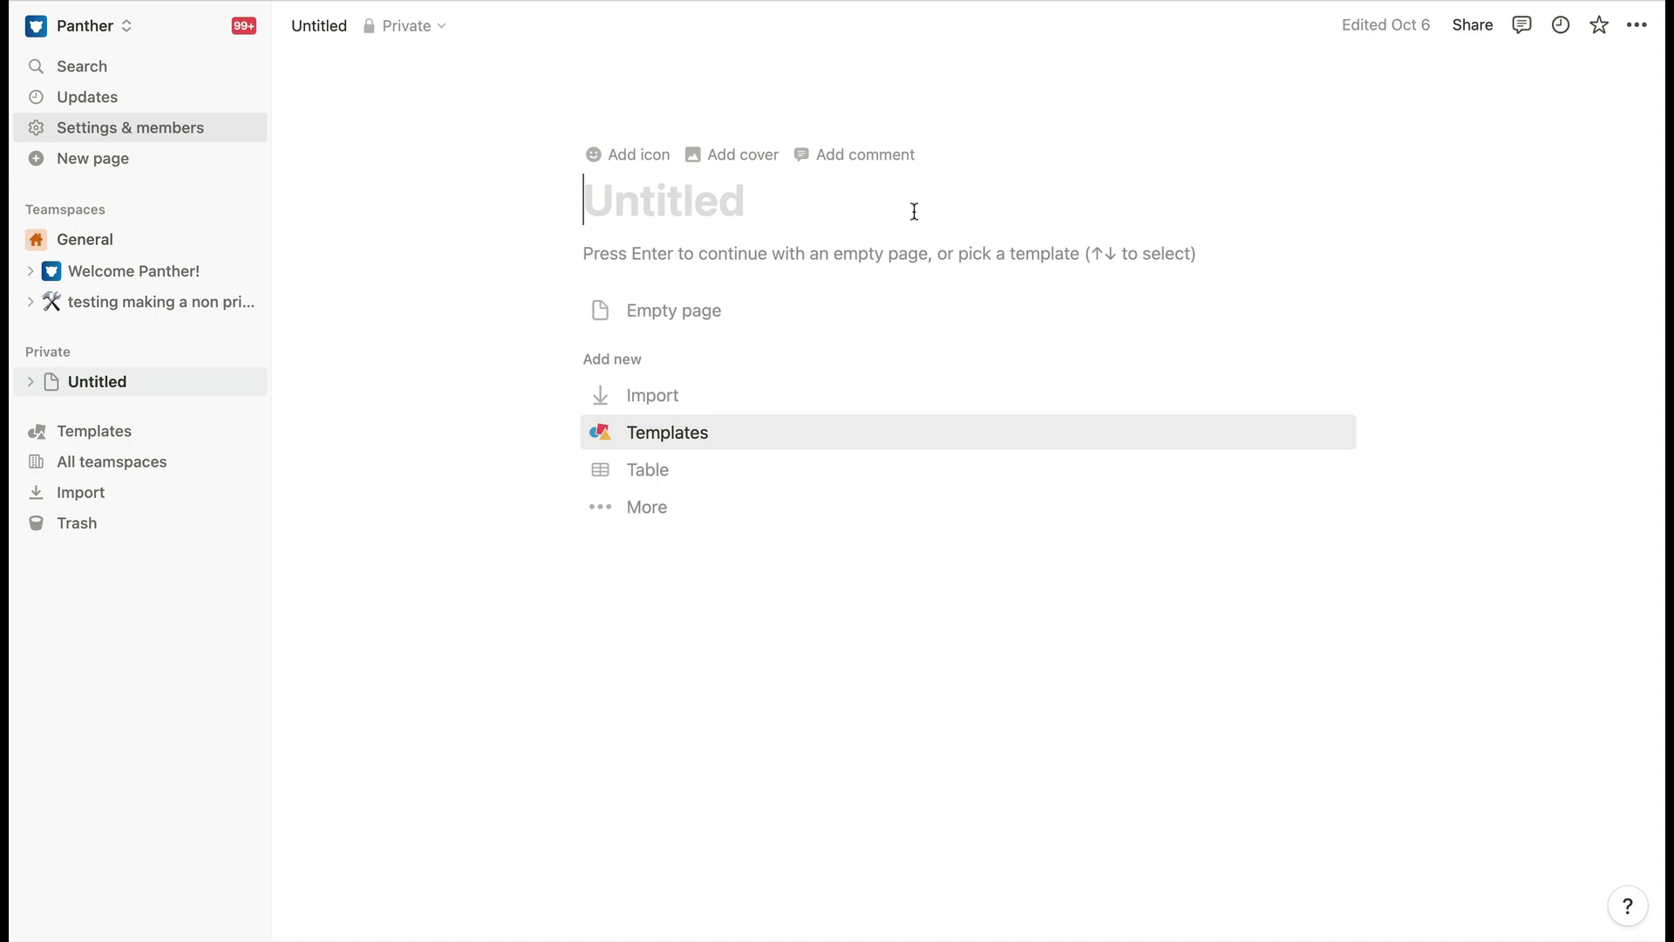
- Export all Notion workspace content from the workspace settings
left_click(189, 124)
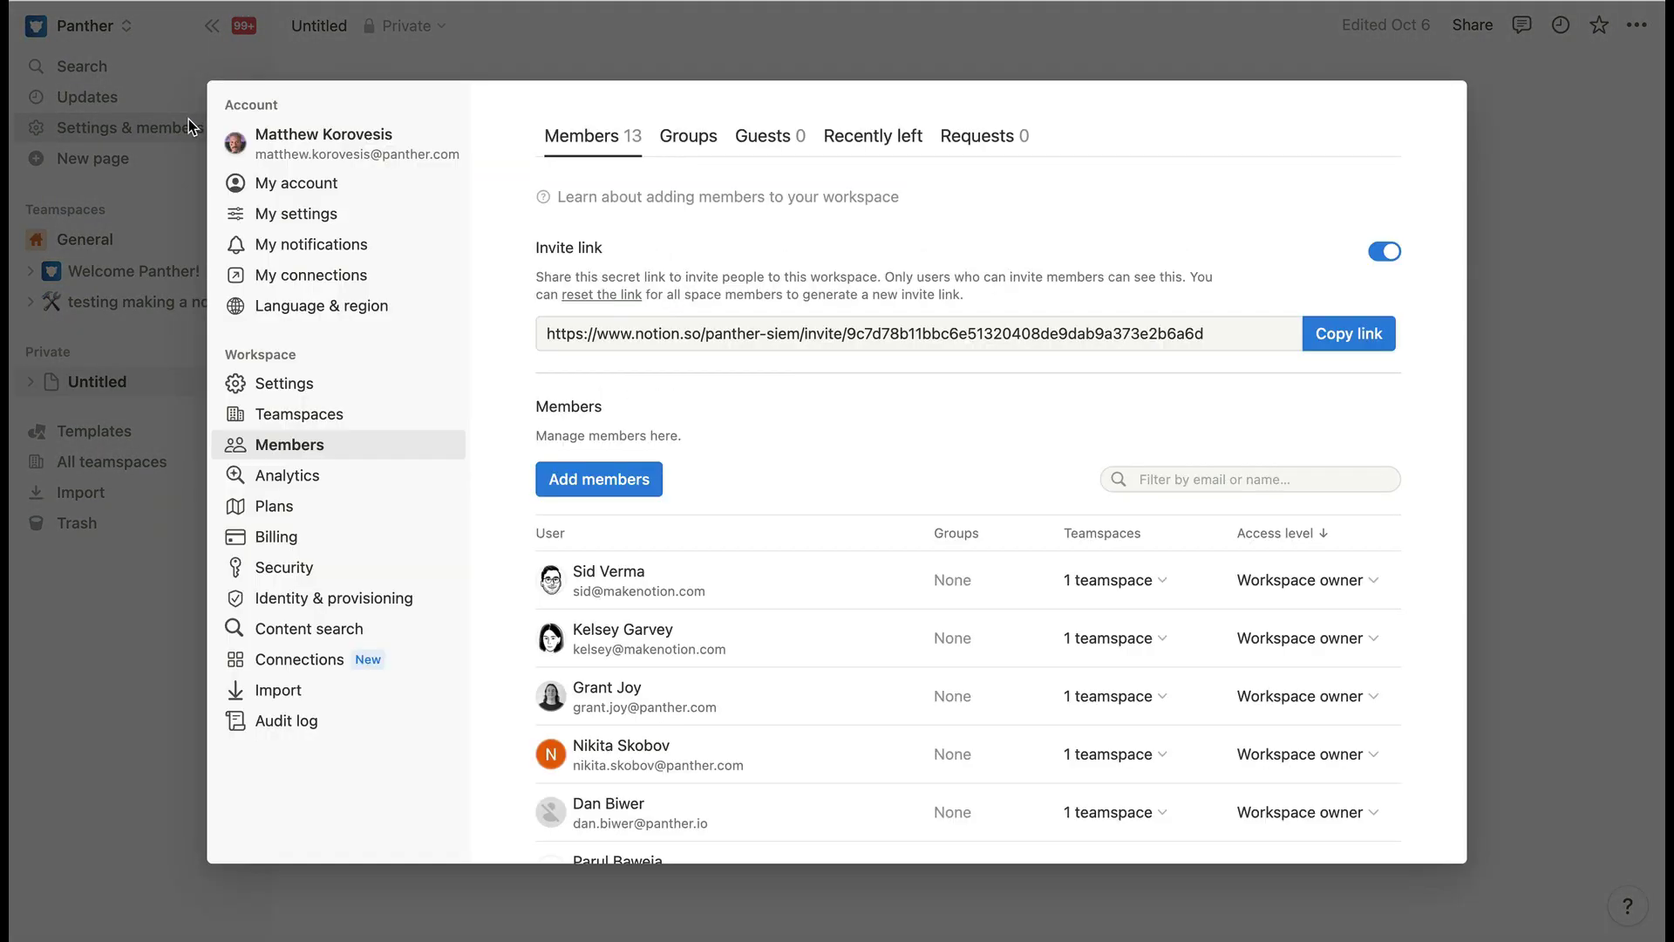
left_click(334, 376)
scroll(1037, 392, "down", 10)
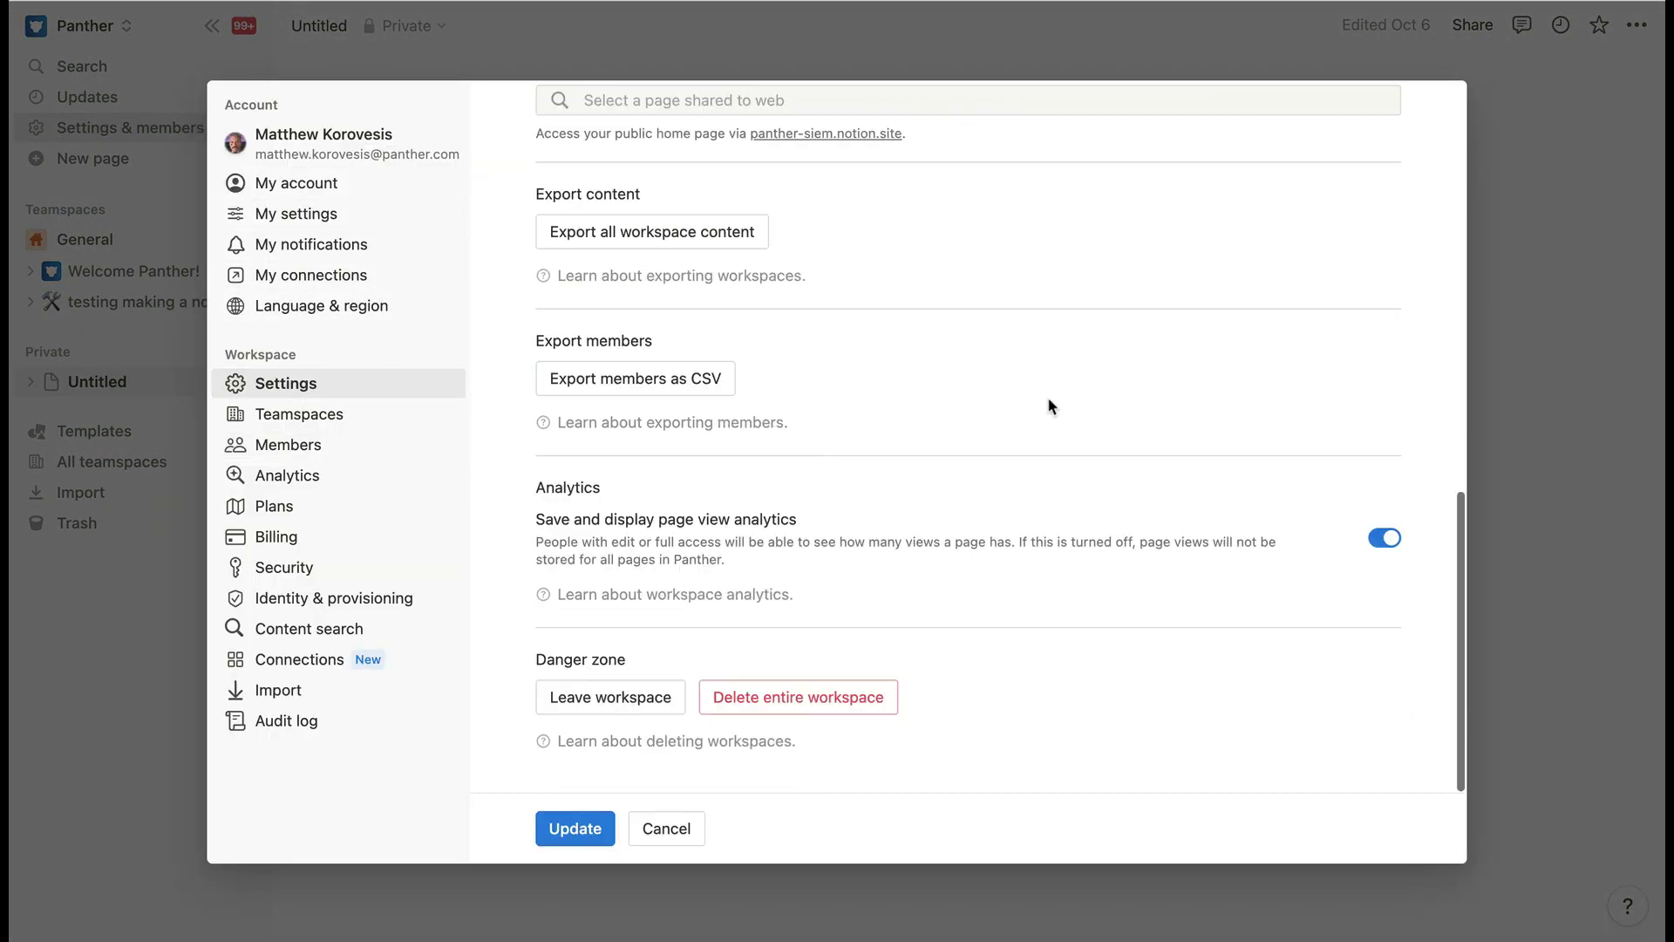
left_click(758, 231)
left_click(944, 552)
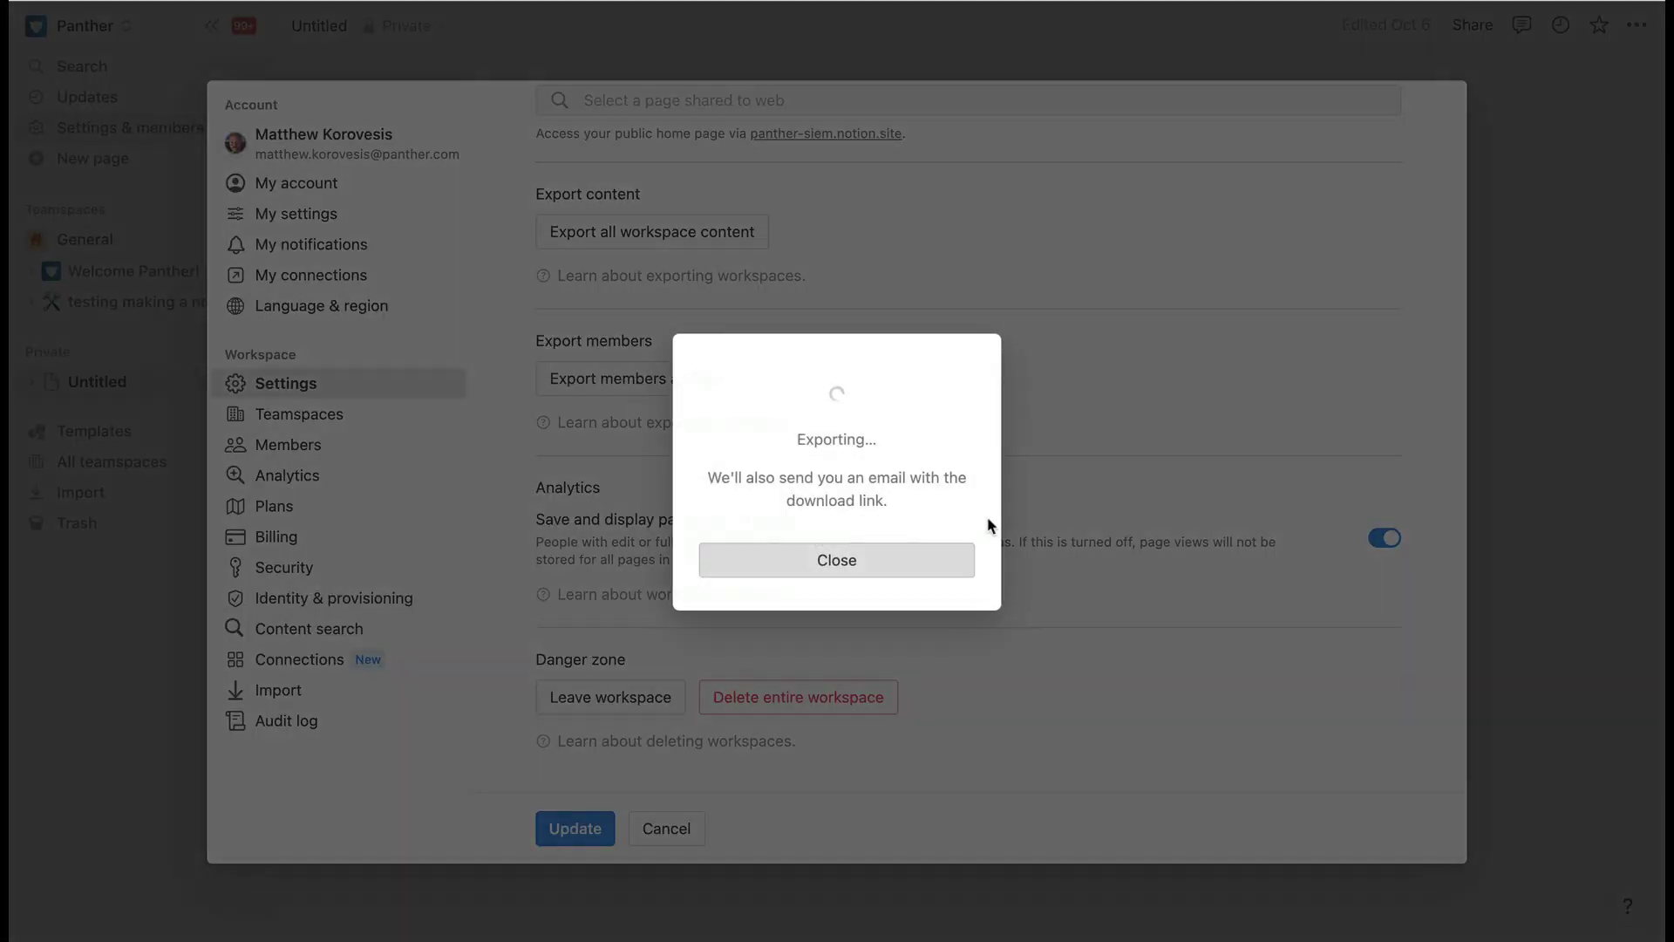